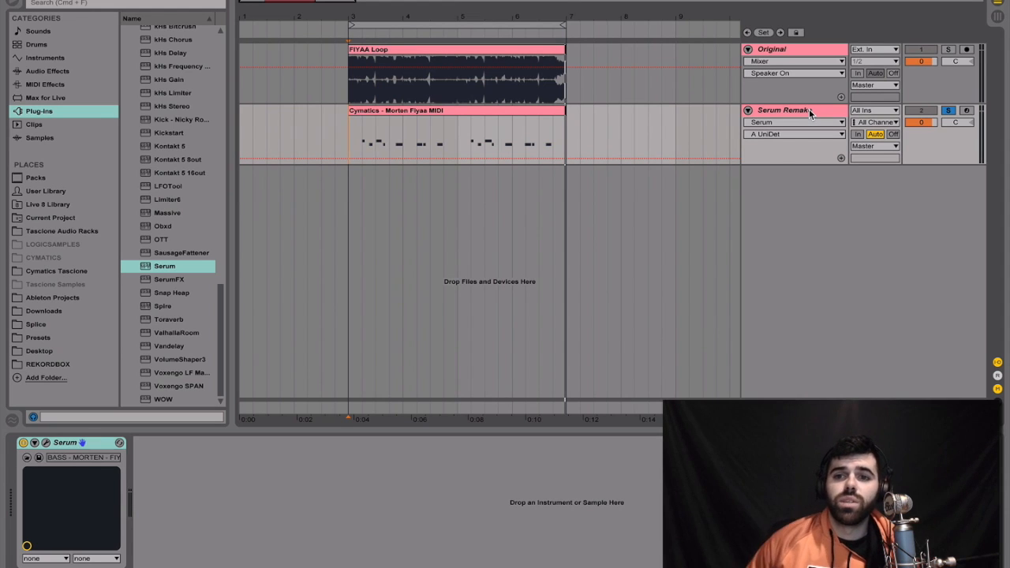
# - Add a new MIDI track below the Serum Remake track and load Serum onto it
pyautogui.click(808, 109)
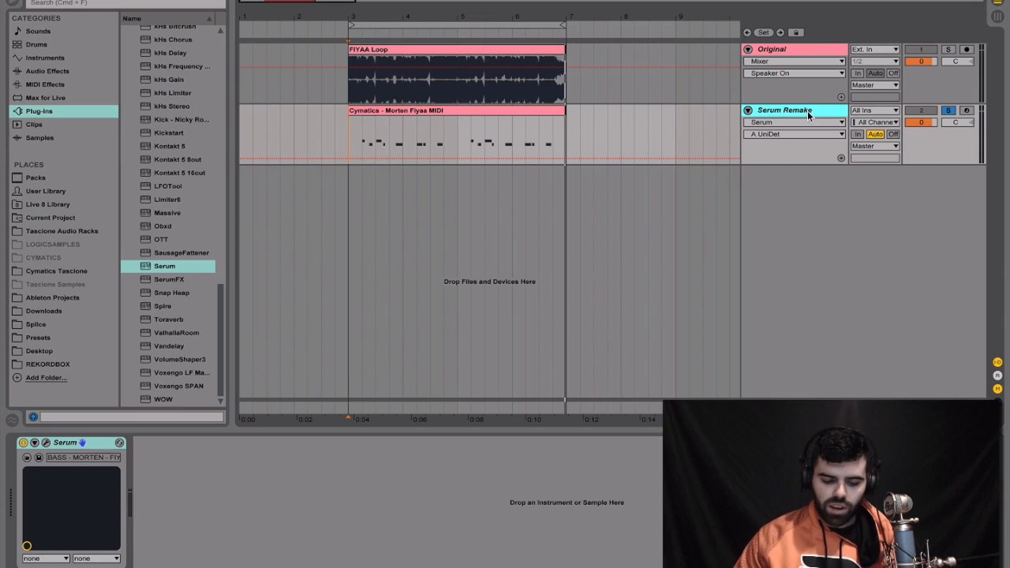
pyautogui.hotkey('ctrl', 'shift', 't')
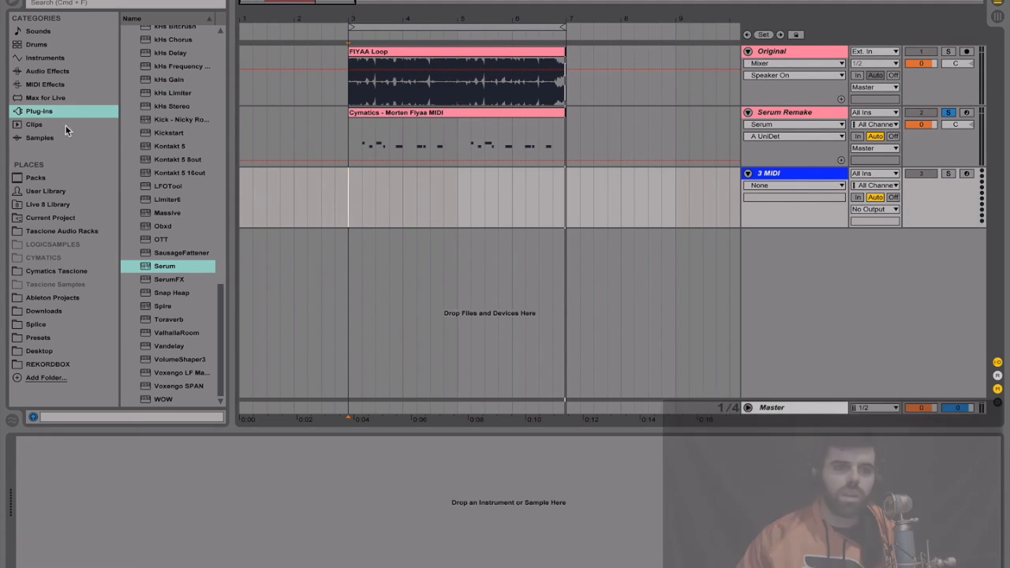
pyautogui.doubleClick(173, 266)
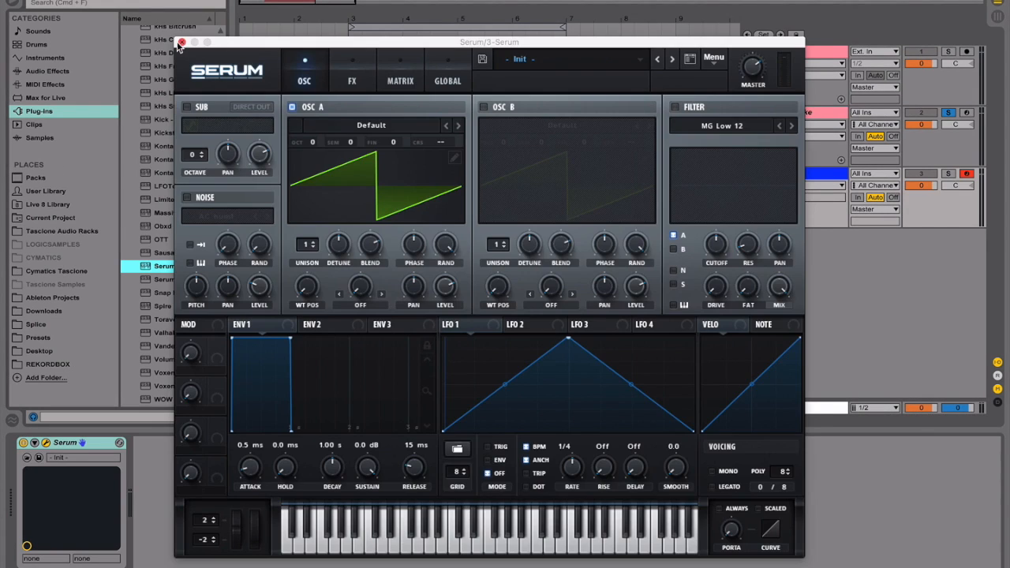
pyautogui.click(180, 42)
# - Copy the Cymatics - Morten Fiyaa MIDI clip to the new Serum track at bar 3, then solo and audition the track
pyautogui.moveTo(418, 114)
pyautogui.mouseDown()
pyautogui.moveTo(426, 187)
pyautogui.moveTo(418, 180)
pyautogui.mouseUp()
pyautogui.click(365, 192)
pyautogui.click(948, 174)
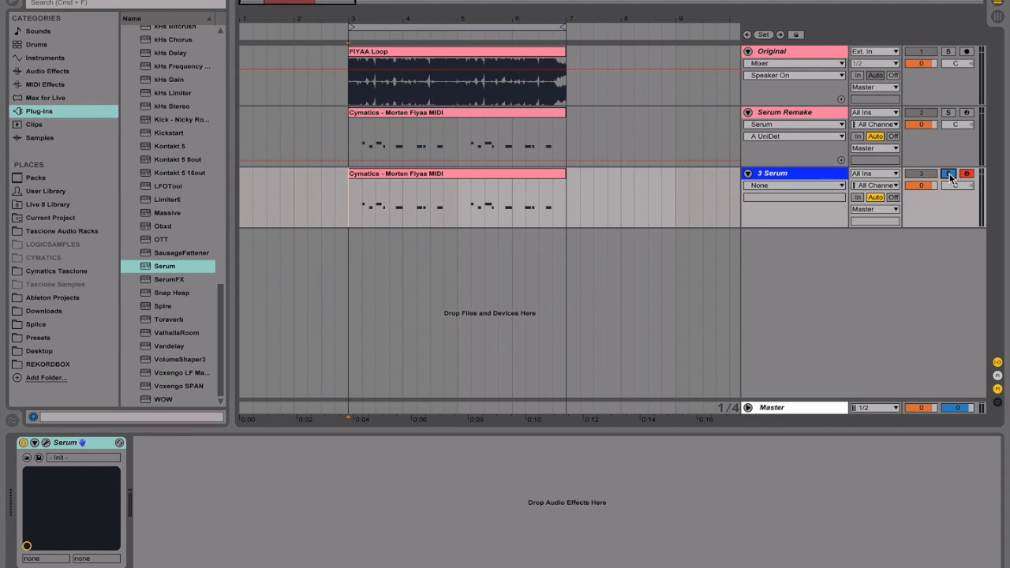
pyautogui.press('space')
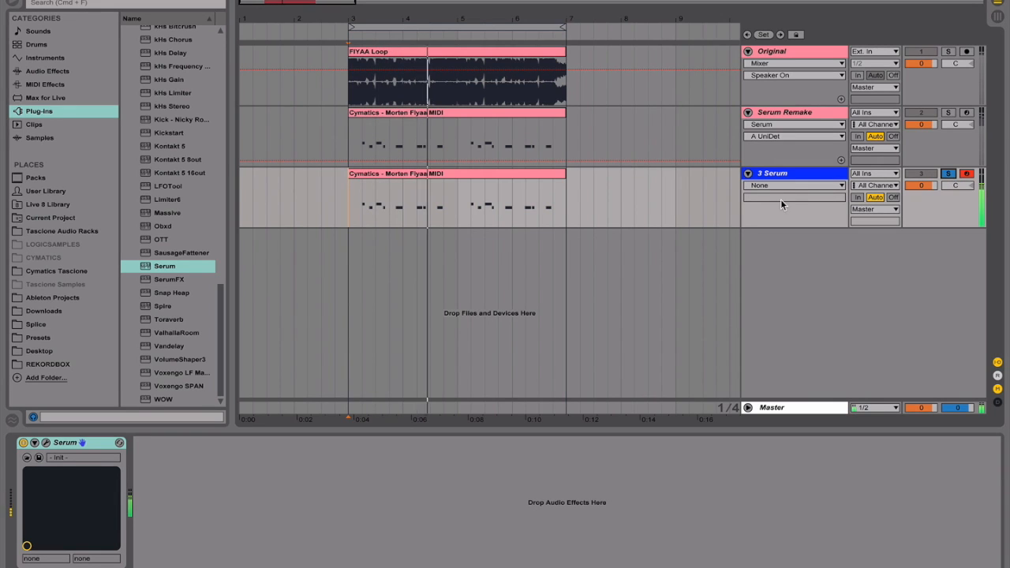
pyautogui.press('space')
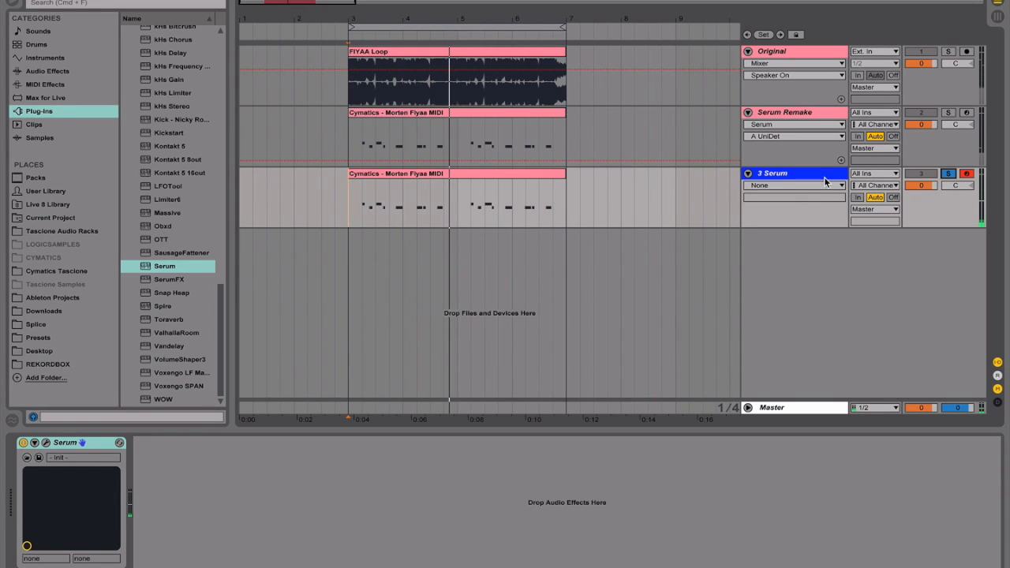
# - Enable the sub oscillator in the new track's Serum with a square wave and octave -1, and lower its level
pyautogui.click(809, 173)
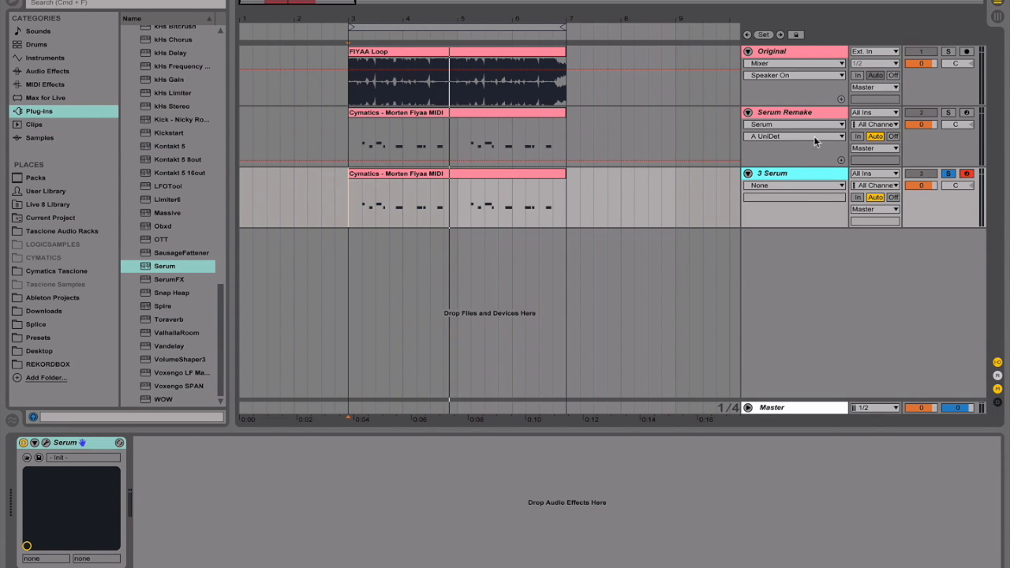
pyautogui.hotkey('ctrl', 'alt', 'p')
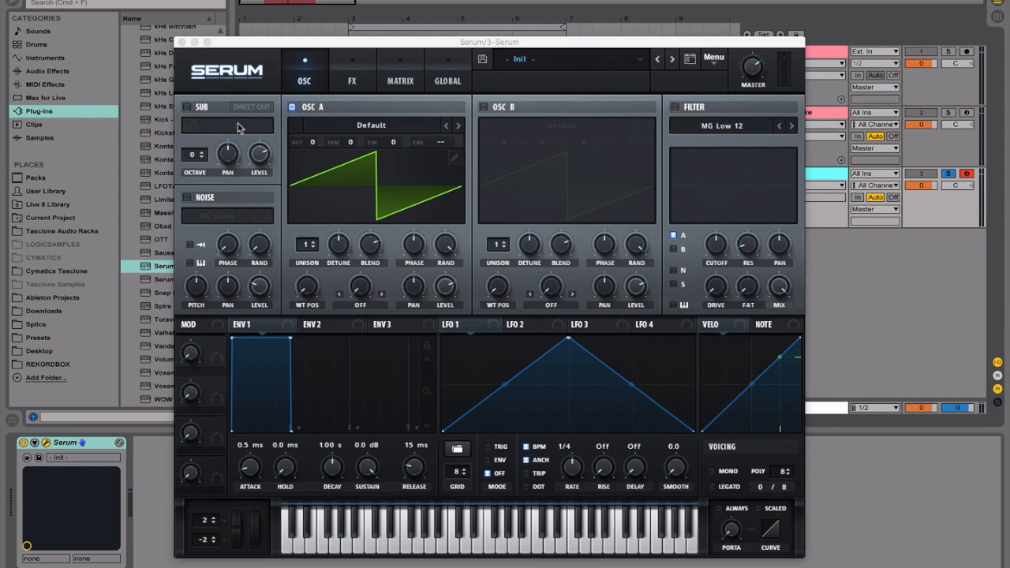
pyautogui.click(188, 107)
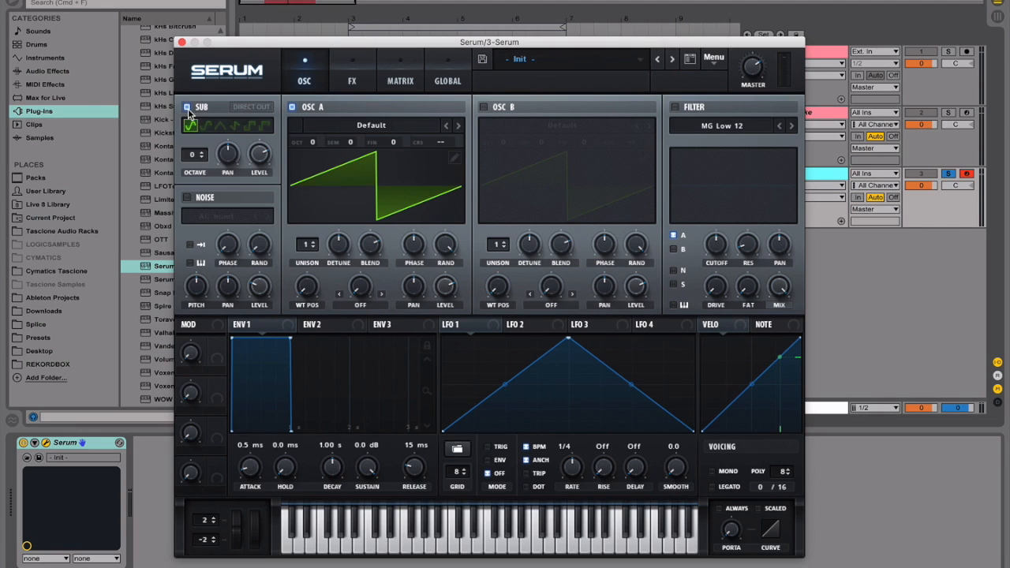
pyautogui.click(248, 127)
pyautogui.click(201, 158)
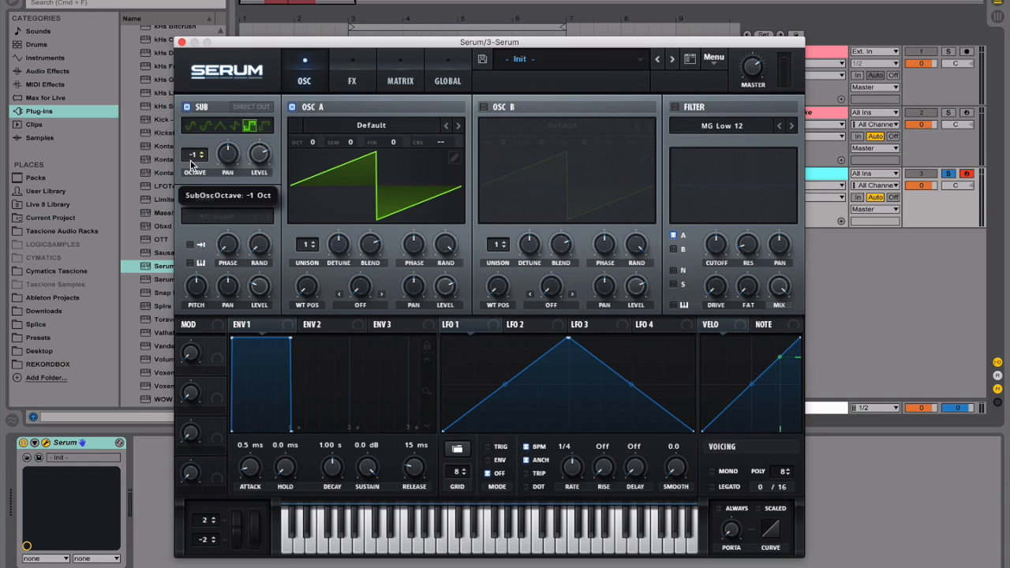
pyautogui.click(251, 154)
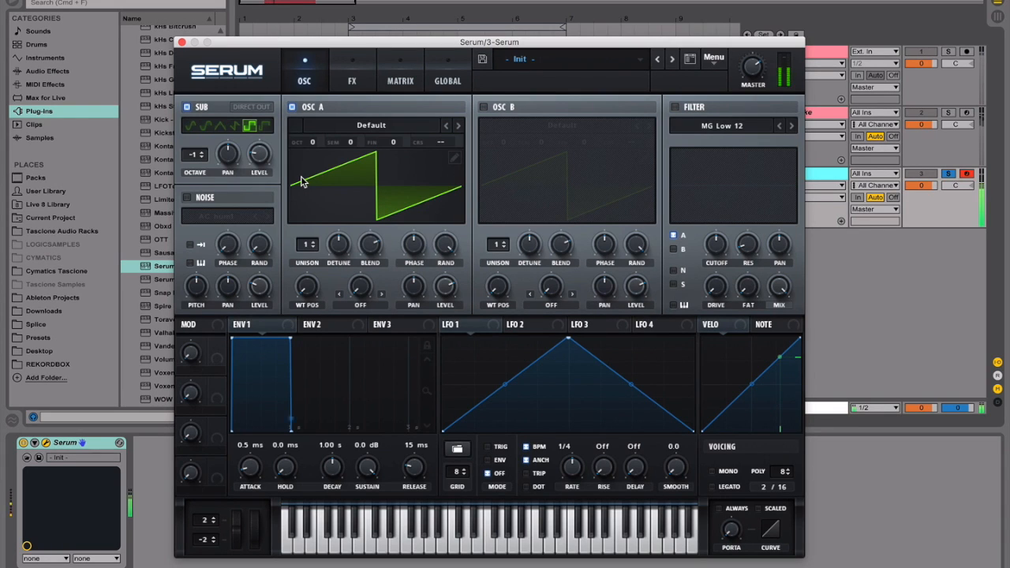
# - Load the Broken Axle wavetable from Cymatics - Jawz Wavetables into oscillator A and set its octave to -1 and fine tuning to 6
pyautogui.click(352, 128)
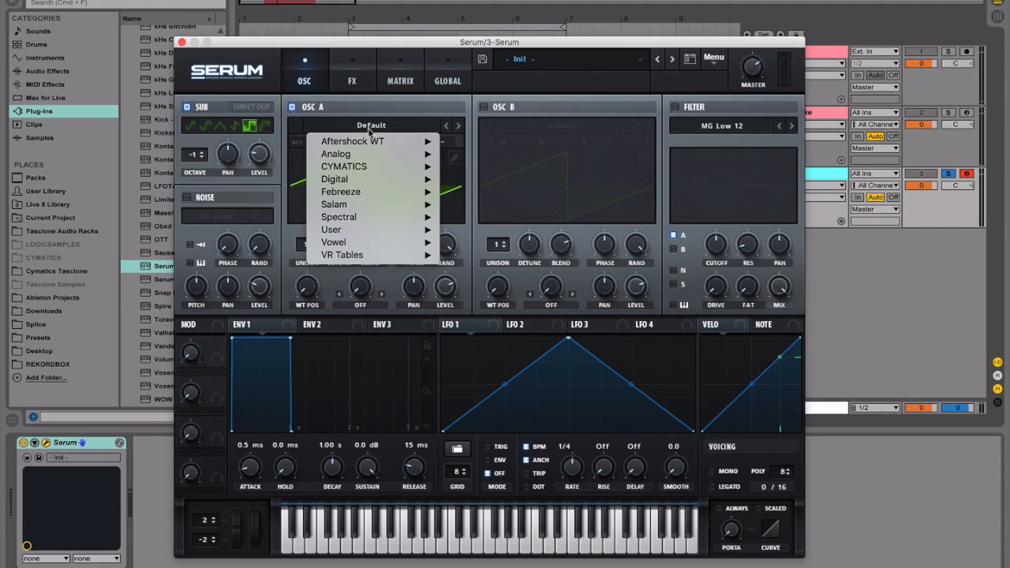
pyautogui.moveTo(369, 166)
pyautogui.moveTo(598, 231)
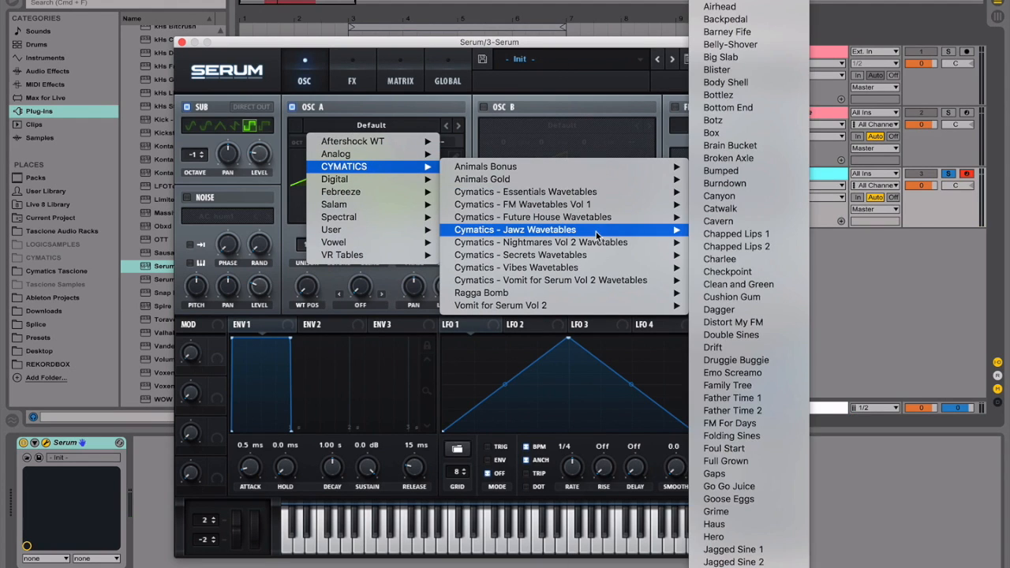
pyautogui.click(720, 159)
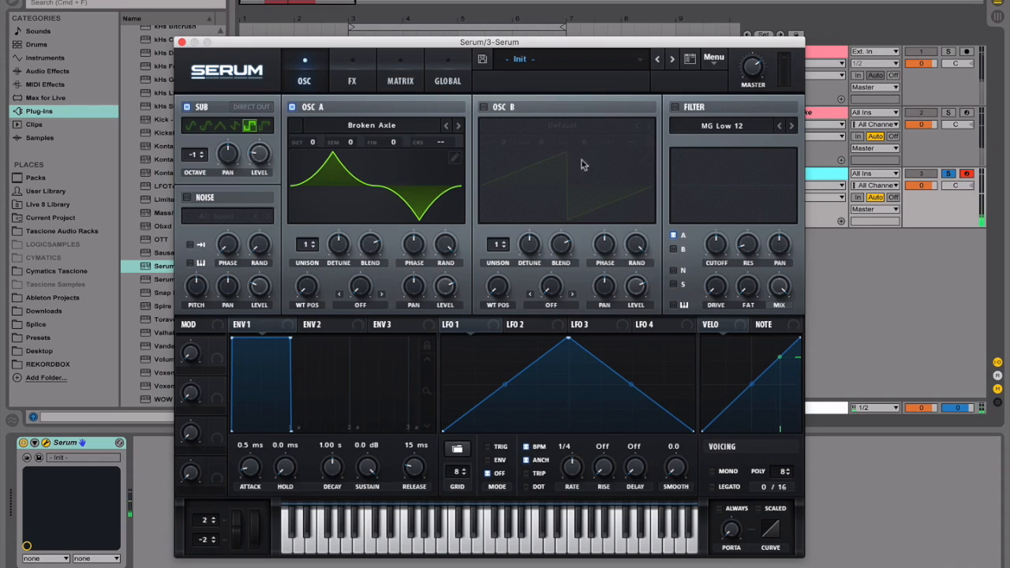
pyautogui.moveTo(308, 157); pyautogui.dragTo(313, 164)
pyautogui.press('Return')
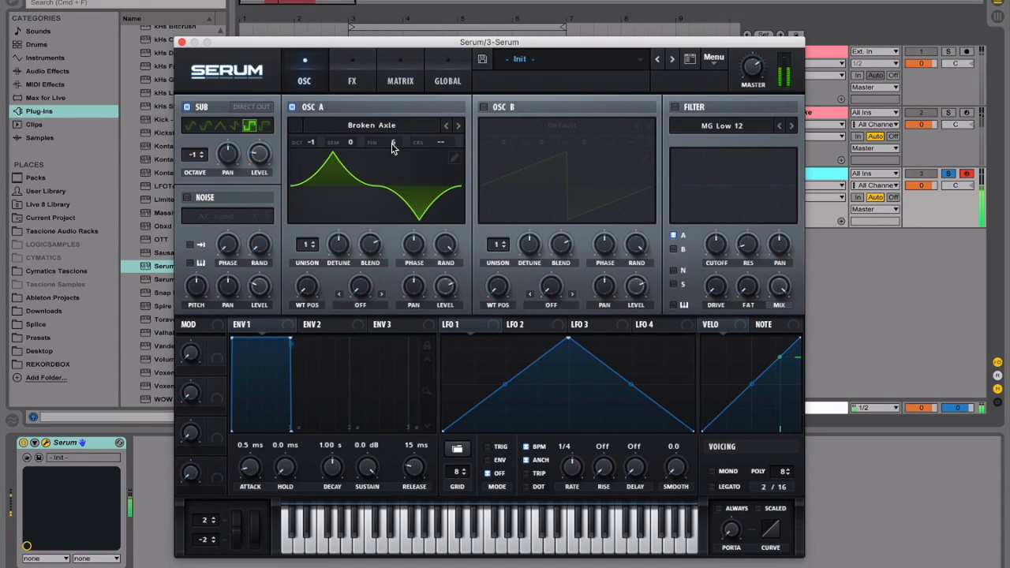
# - Set oscillator A's unison to 7 voices, lower the detune, and raise the blend to about 99
pyautogui.moveTo(308, 244); pyautogui.dragTo(320, 189)
pyautogui.doubleClick(338, 246)
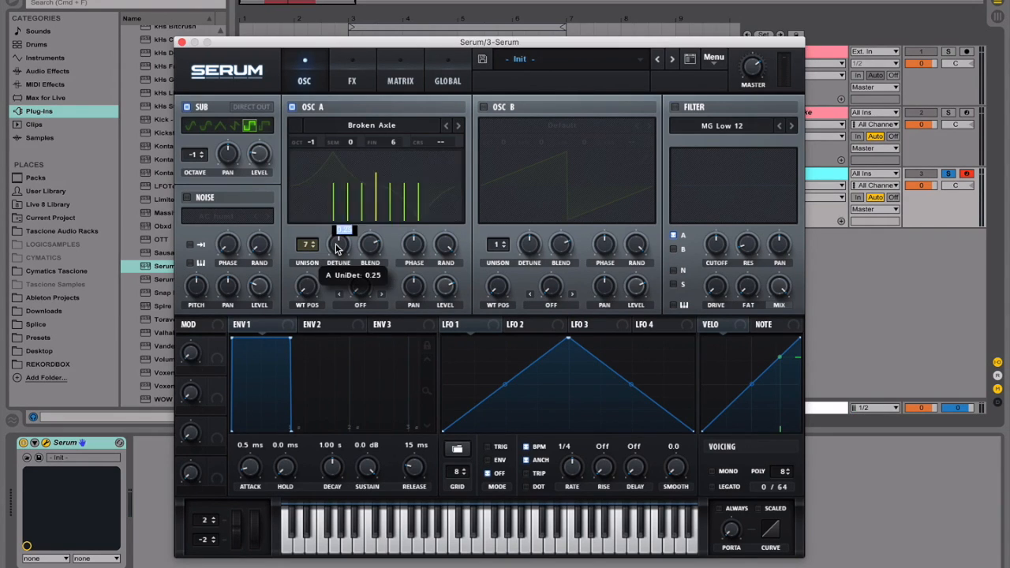
pyautogui.press('BackSpace')
pyautogui.press('Return')
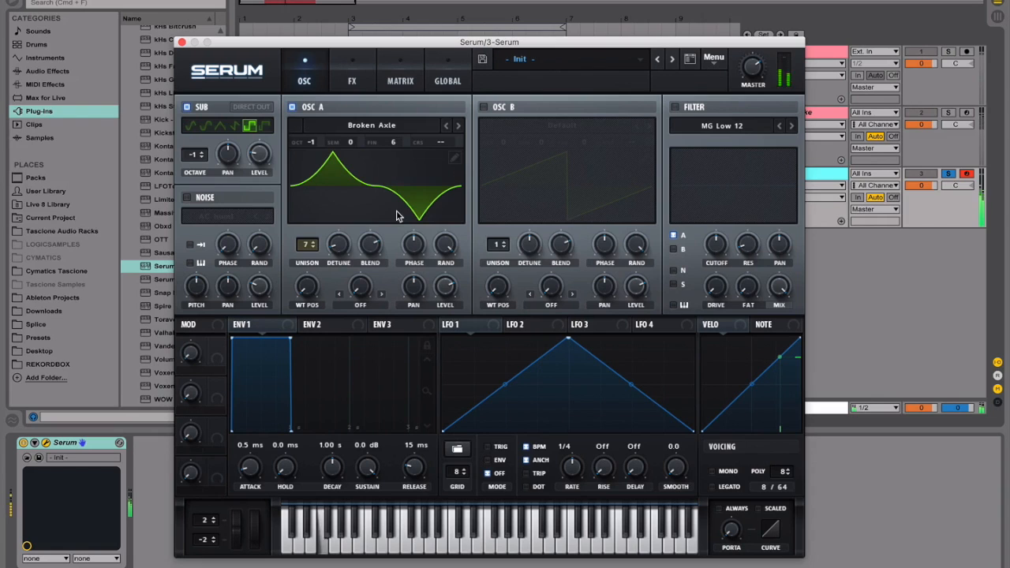
pyautogui.moveTo(375, 261)
pyautogui.mouseDown()
pyautogui.moveTo(385, 225)
pyautogui.moveTo(378, 248)
pyautogui.mouseUp()
pyautogui.click(370, 252)
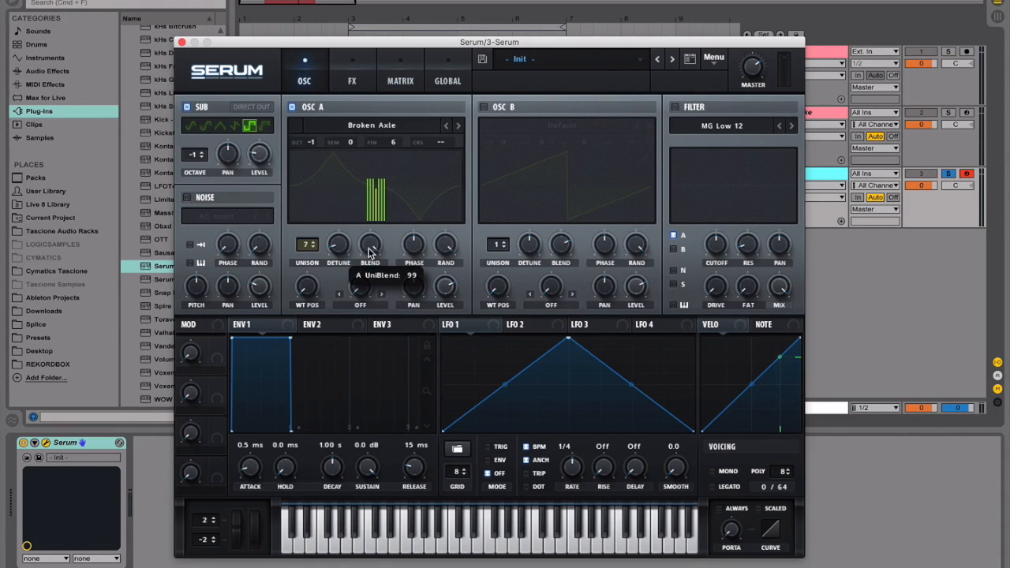
pyautogui.click(366, 251)
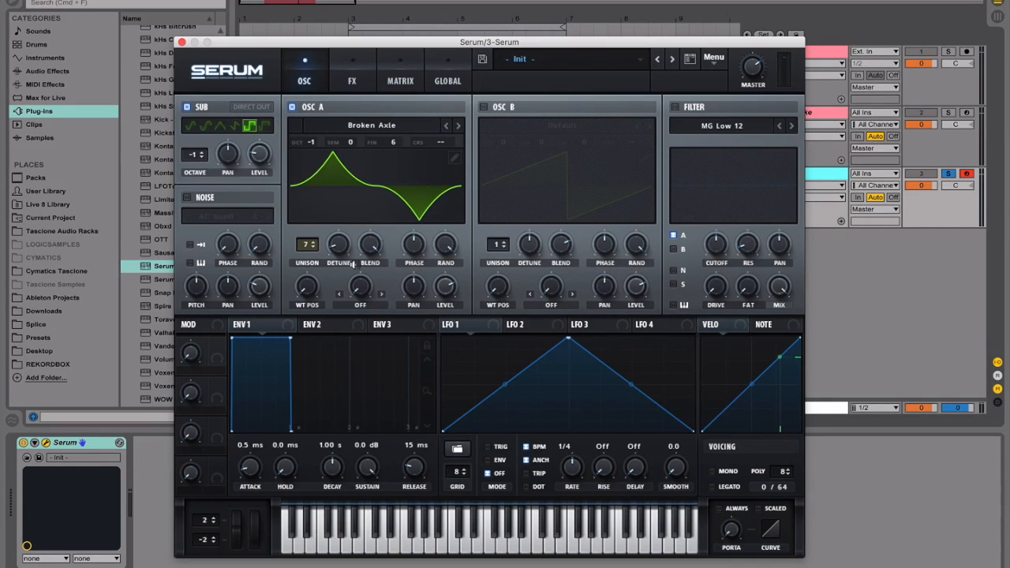
# - Check the global unison settings and try wider detune amounts on oscillator A, such as 0.46
pyautogui.click(449, 80)
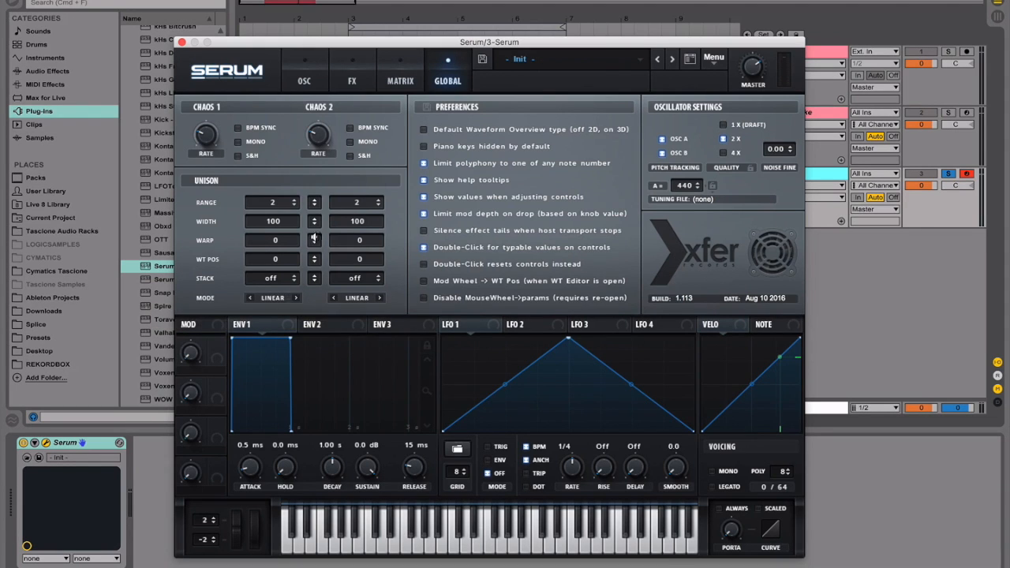
pyautogui.click(306, 77)
pyautogui.moveTo(336, 246)
pyautogui.mouseDown()
pyautogui.moveTo(370, 169)
pyautogui.moveTo(362, 200)
pyautogui.moveTo(355, 186)
pyautogui.mouseUp()
pyautogui.click(447, 81)
pyautogui.click(304, 80)
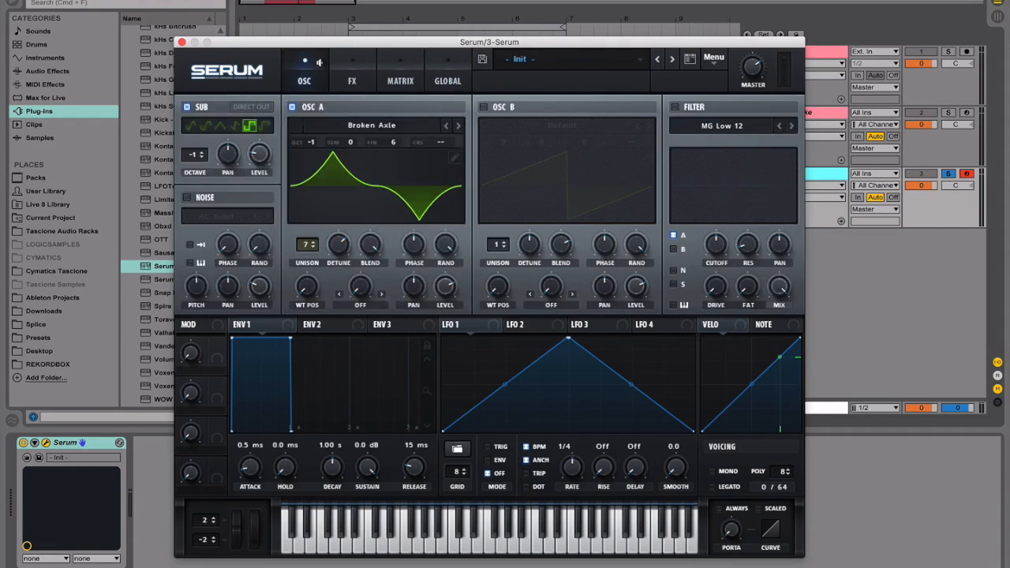
pyautogui.moveTo(340, 260)
pyautogui.mouseDown()
pyautogui.moveTo(336, 270)
pyautogui.moveTo(337, 242)
pyautogui.moveTo(330, 266)
pyautogui.moveTo(325, 250)
pyautogui.mouseUp()
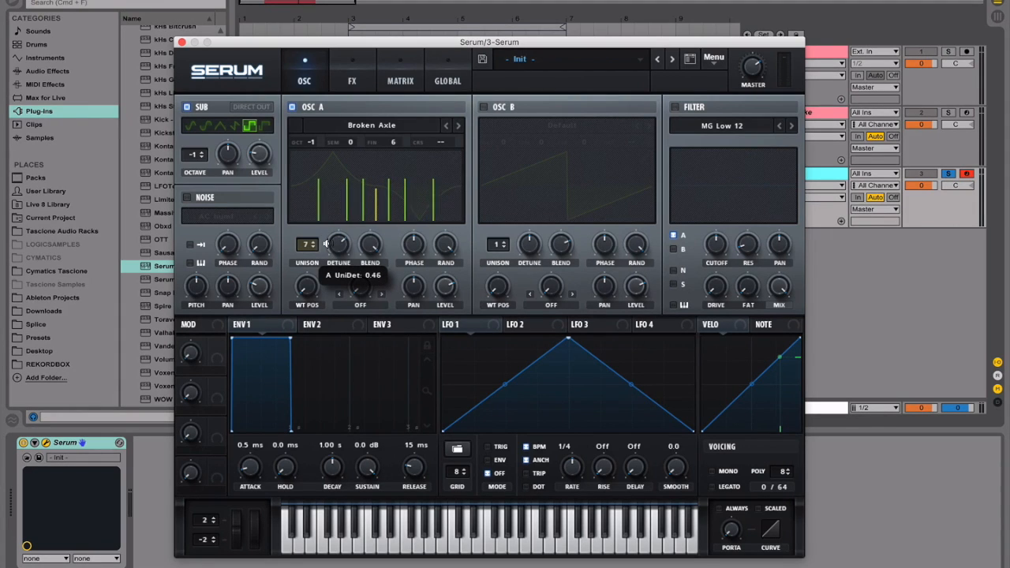
pyautogui.moveTo(325, 258); pyautogui.dragTo(324, 262)
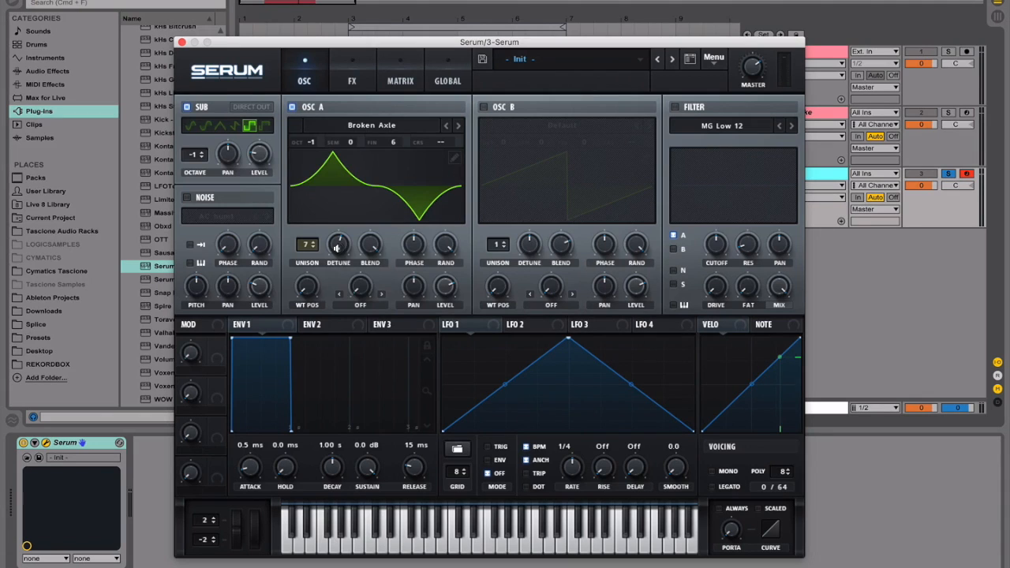
# - Set oscillator A's unison detune to 0.1
pyautogui.doubleClick(337, 248)
pyautogui.write('.1')
pyautogui.press('Return')
# - Show oscillator A's wavetable in 3D and set its wavetable position to 10
pyautogui.click(387, 180)
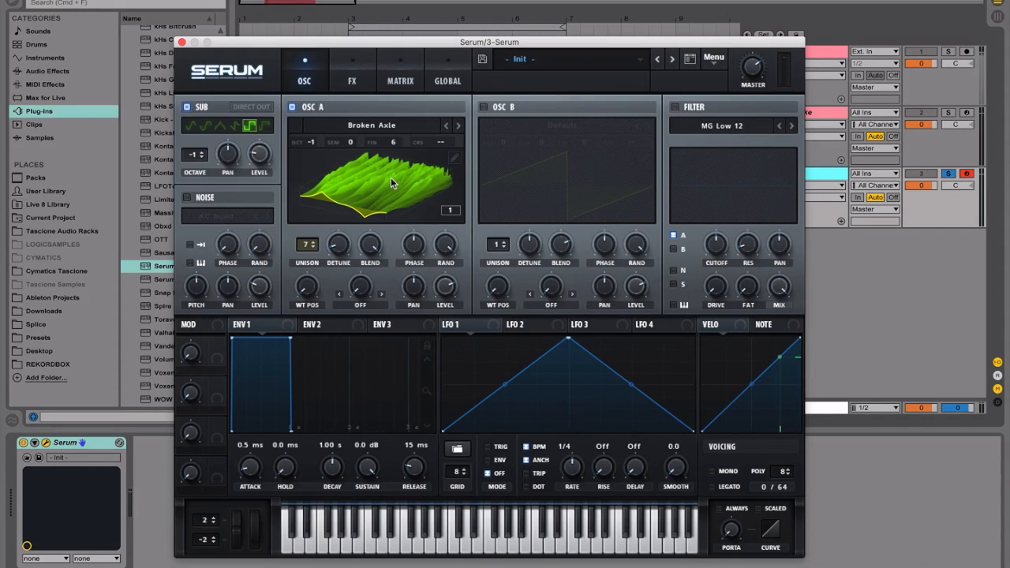
pyautogui.doubleClick(313, 291)
pyautogui.write('10')
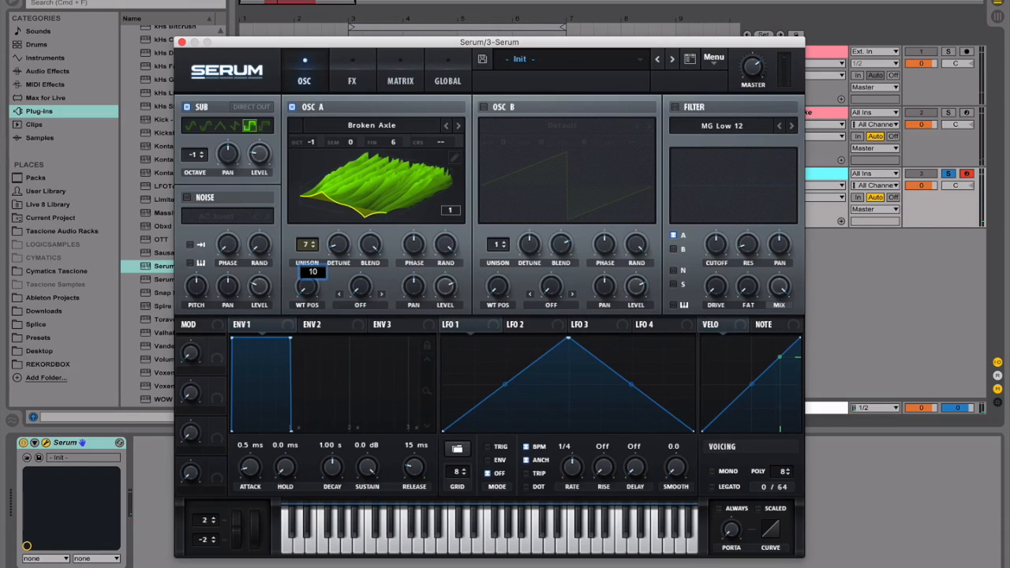
pyautogui.press('Return')
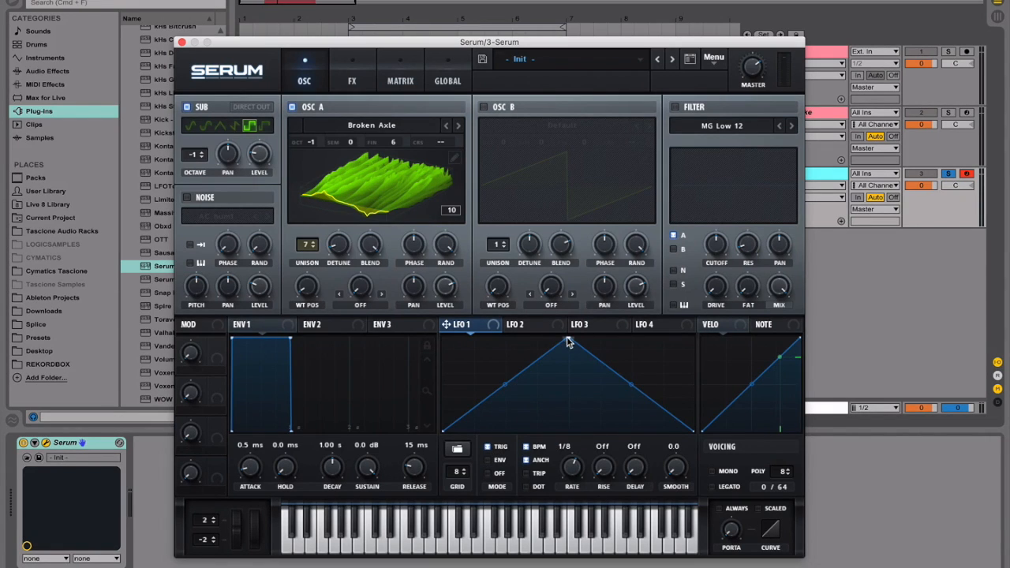
# - Reshape LFO 1 with an early peak, a curved rise, two added points and a curved fall, and assign it to oscillator A's wavetable position
pyautogui.moveTo(568, 341); pyautogui.dragTo(479, 324)
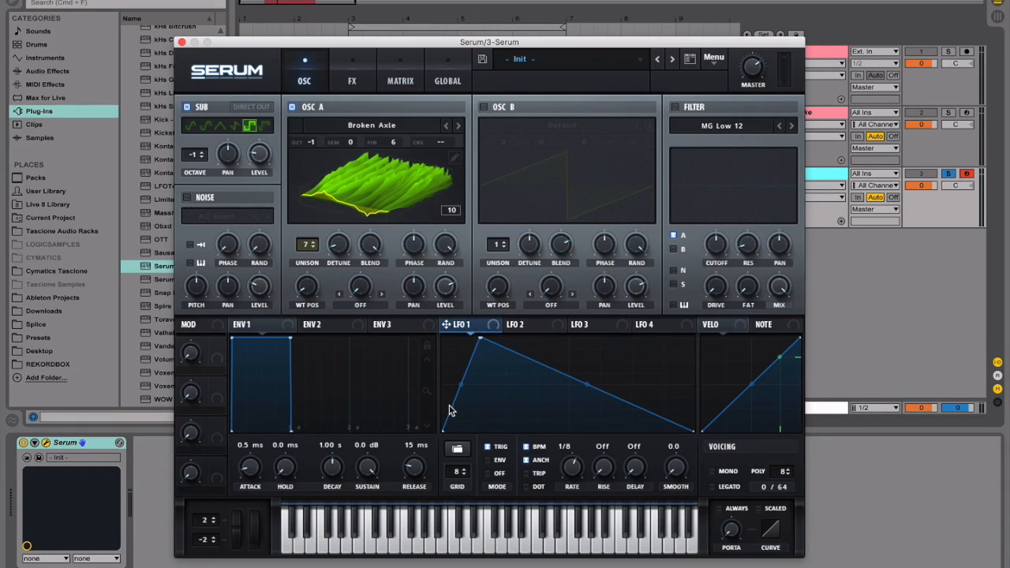
pyautogui.moveTo(460, 387); pyautogui.dragTo(461, 395)
pyautogui.doubleClick(506, 353)
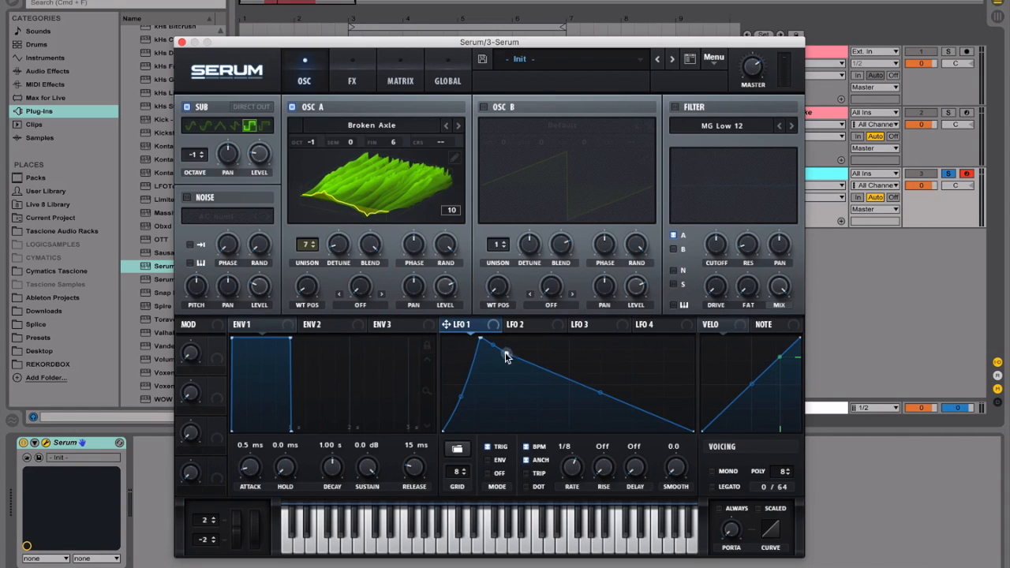
pyautogui.doubleClick(588, 396)
pyautogui.moveTo(588, 396); pyautogui.dragTo(599, 369)
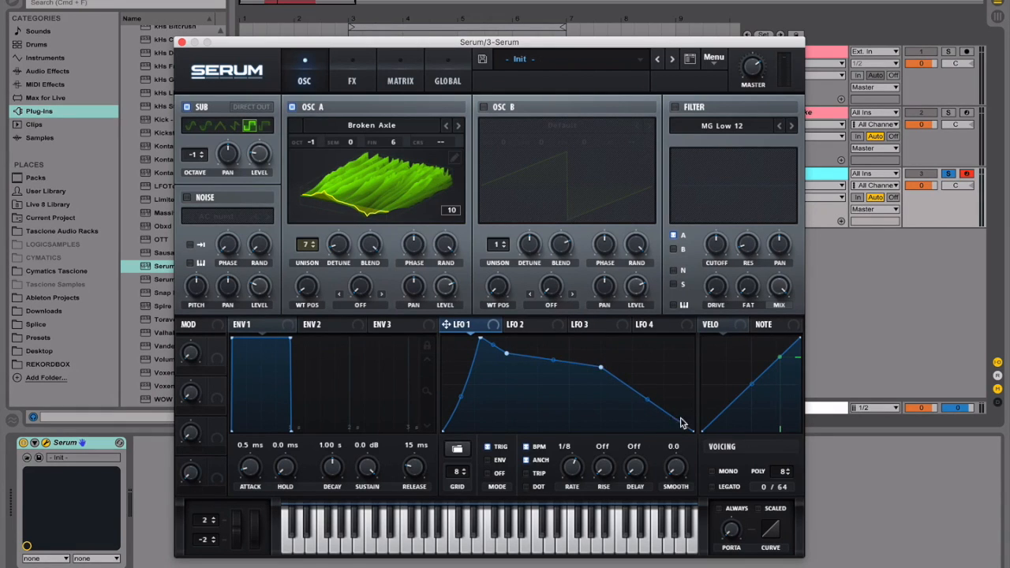
pyautogui.moveTo(647, 401); pyautogui.dragTo(639, 412)
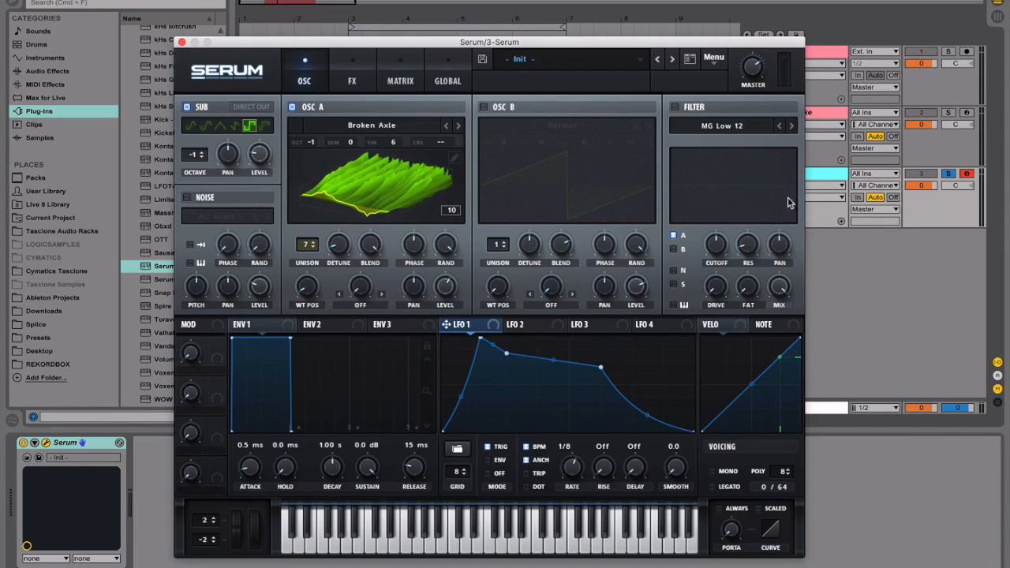
pyautogui.moveTo(463, 327); pyautogui.dragTo(312, 329)
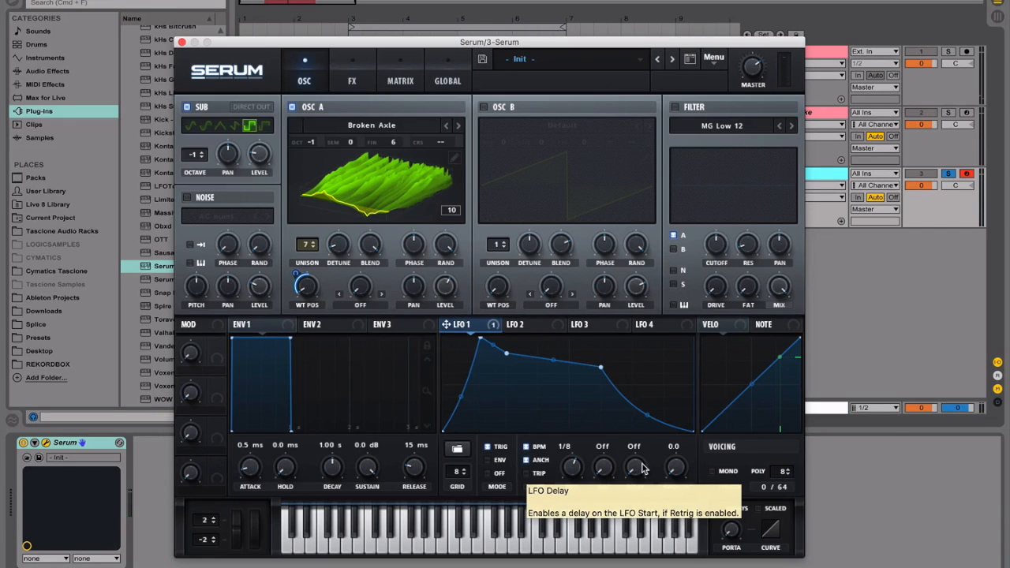
# - Turn on mono and legato voicing for the patch
pyautogui.click(711, 471)
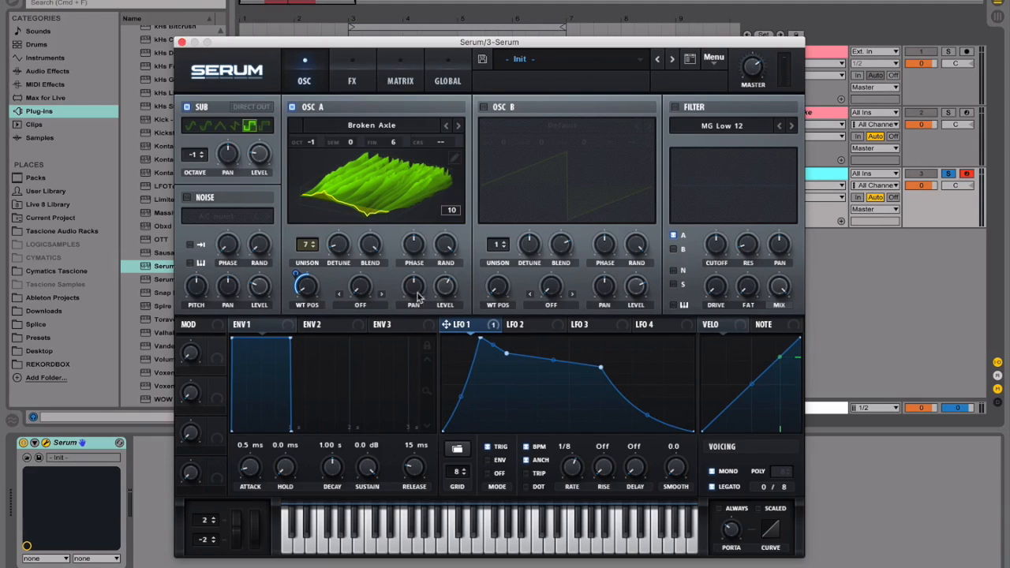
pyautogui.click(712, 487)
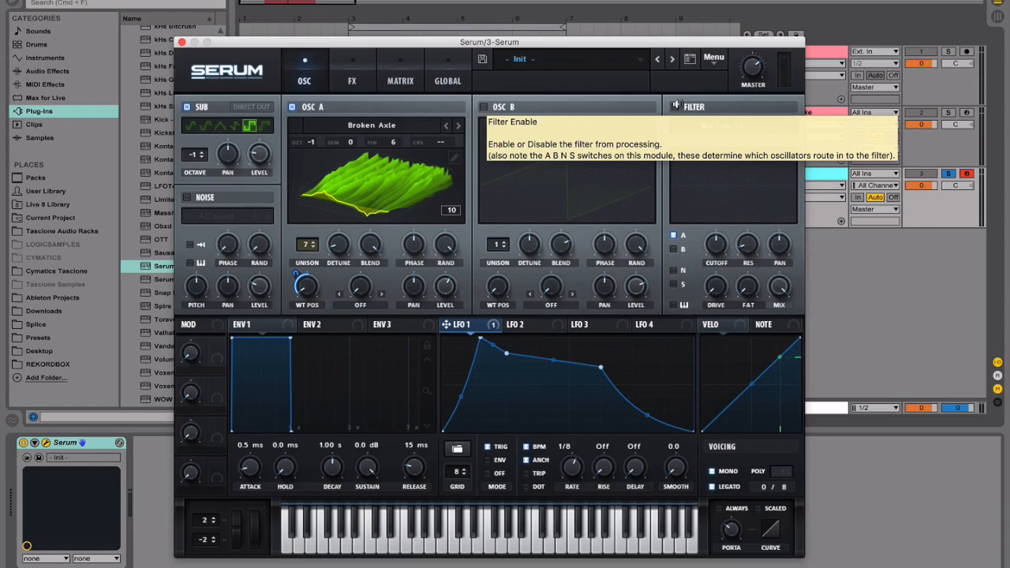
# - Enable the MG Low 12 filter and route the sub oscillator into it
pyautogui.click(676, 106)
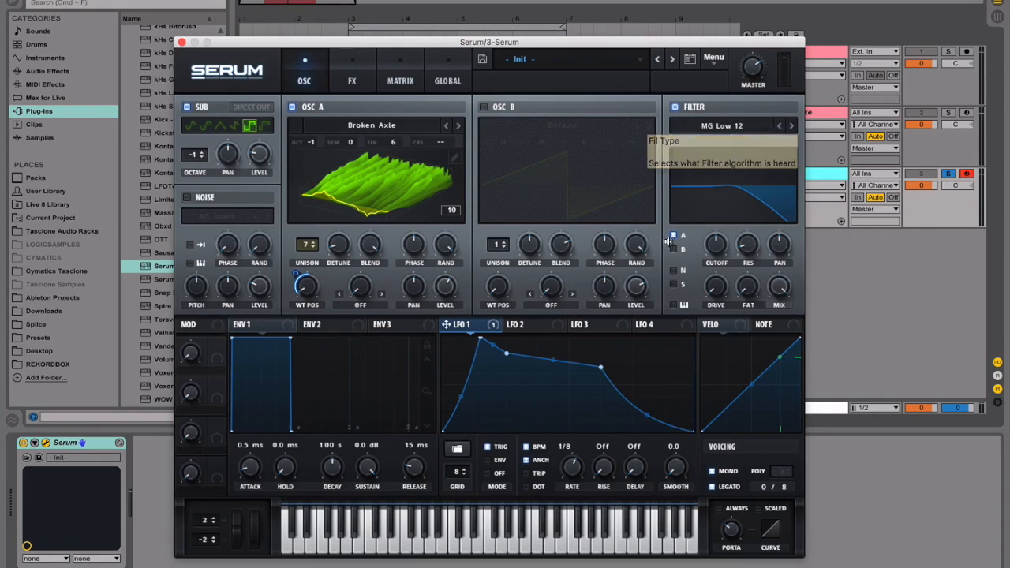
pyautogui.click(673, 285)
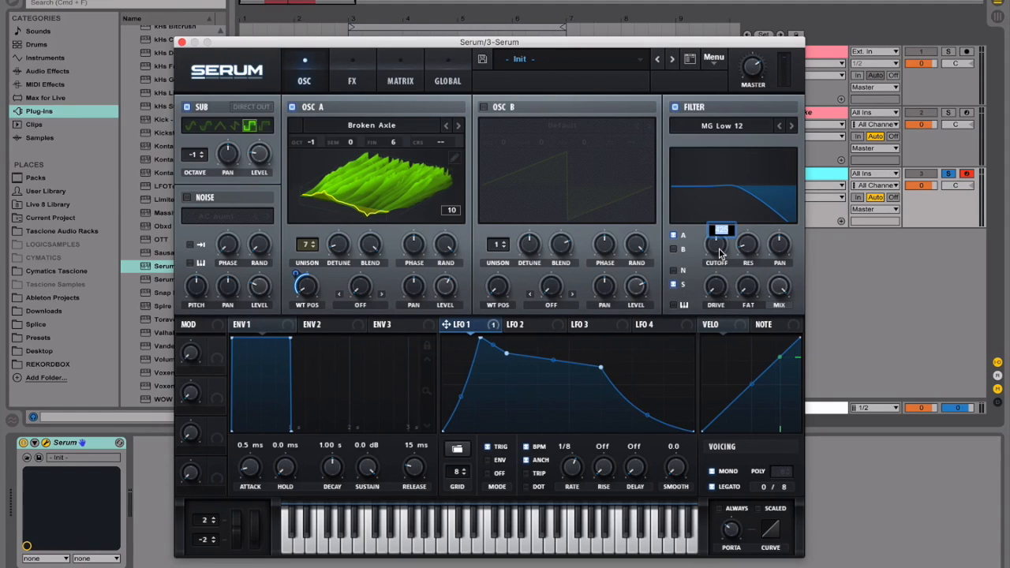
# - Assign LFO 1 as a modulator of the filter cutoff
pyautogui.moveTo(446, 324); pyautogui.dragTo(710, 235)
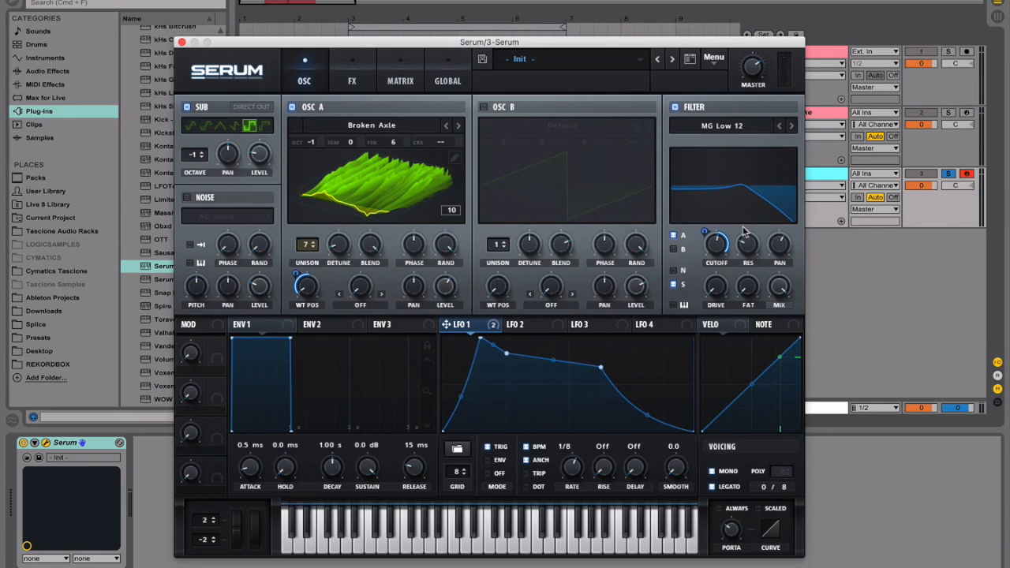
# - Enable the EQ first in the effects chain, switch its low band to a low cut, lower the frequency and set Q to 40
pyautogui.click(362, 77)
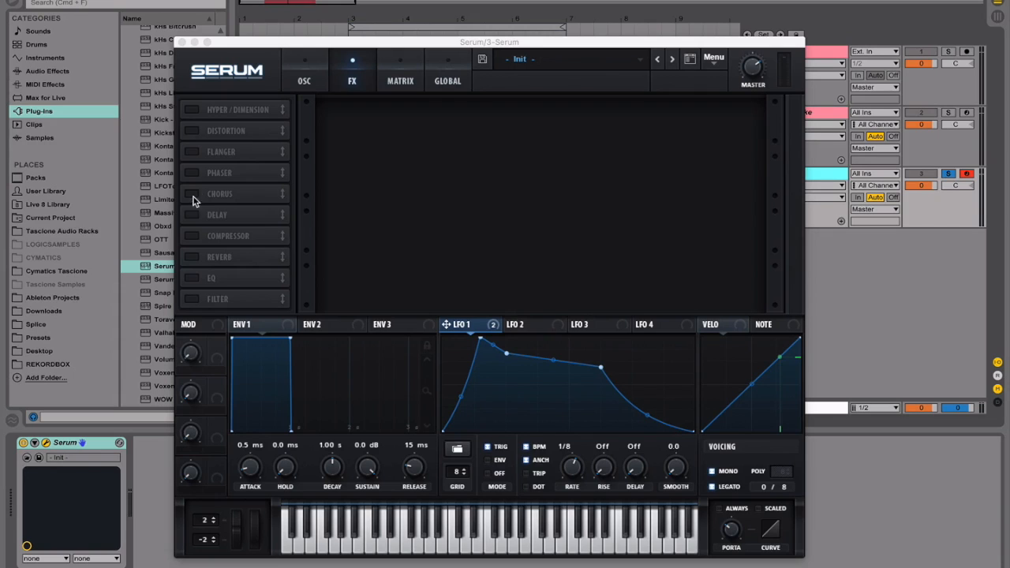
pyautogui.click(191, 279)
pyautogui.moveTo(246, 273); pyautogui.dragTo(254, 113)
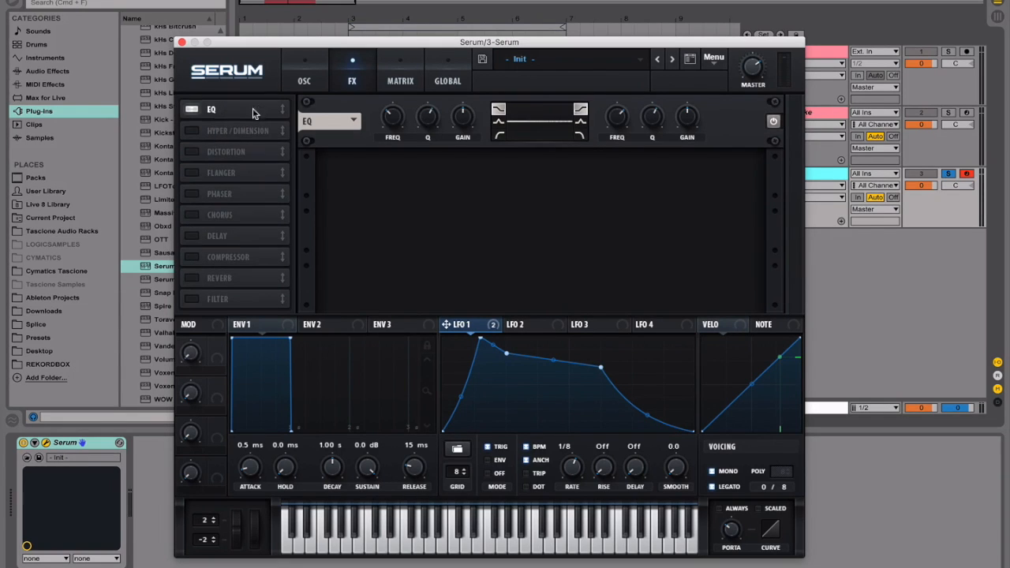
pyautogui.click(499, 135)
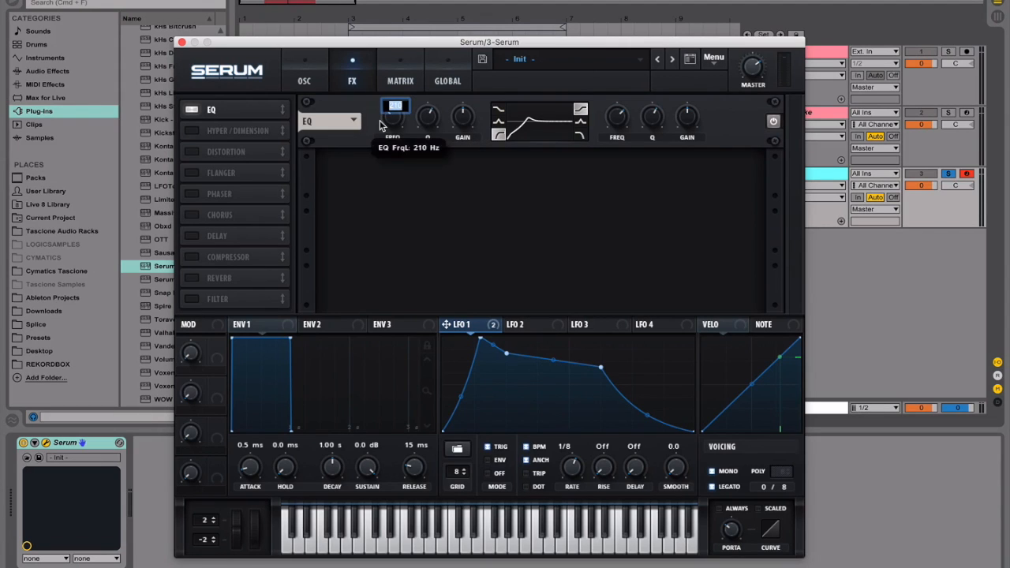
pyautogui.moveTo(380, 125); pyautogui.dragTo(380, 142)
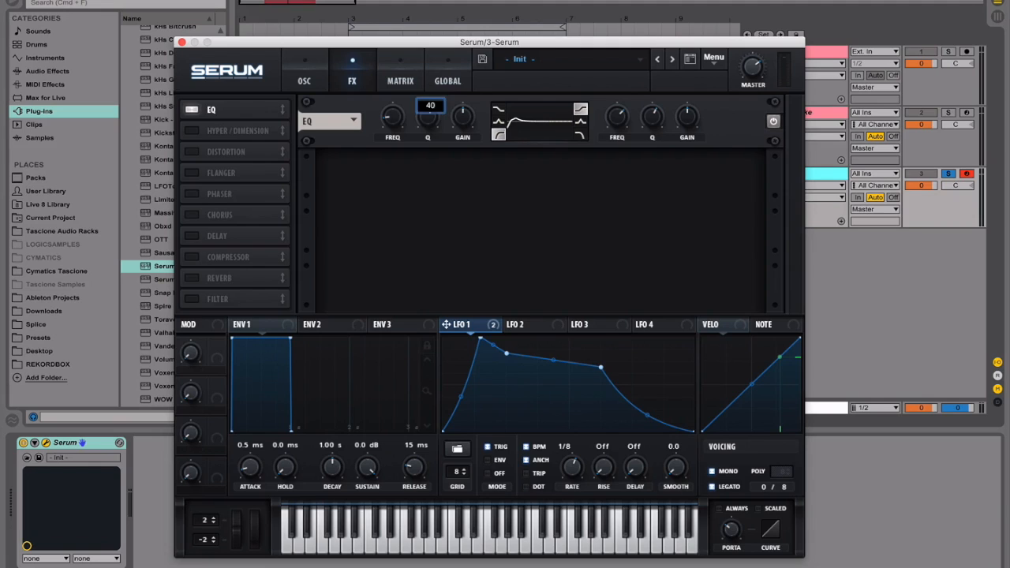
pyautogui.moveTo(428, 117); pyautogui.dragTo(427, 123)
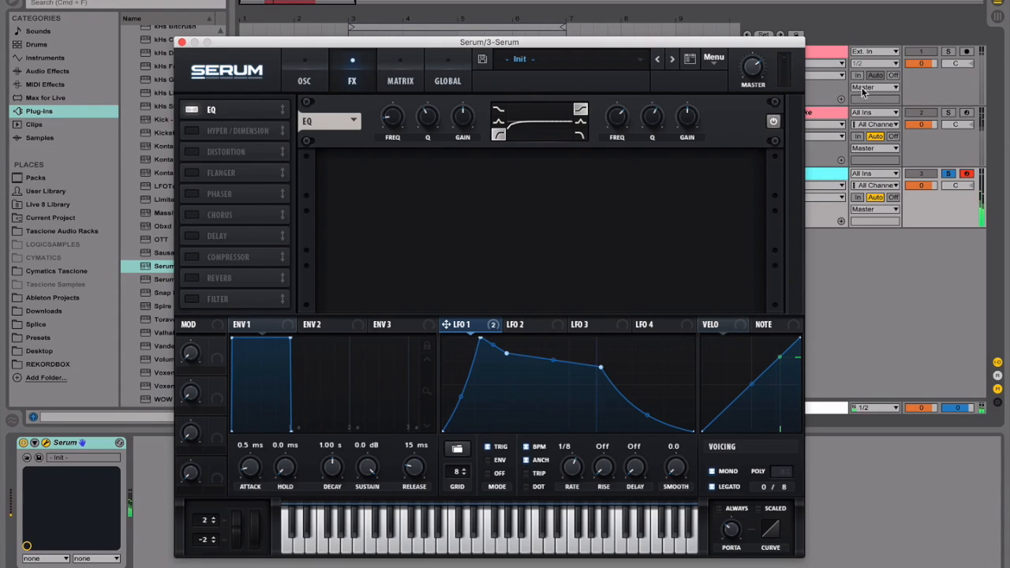
pyautogui.click(815, 177)
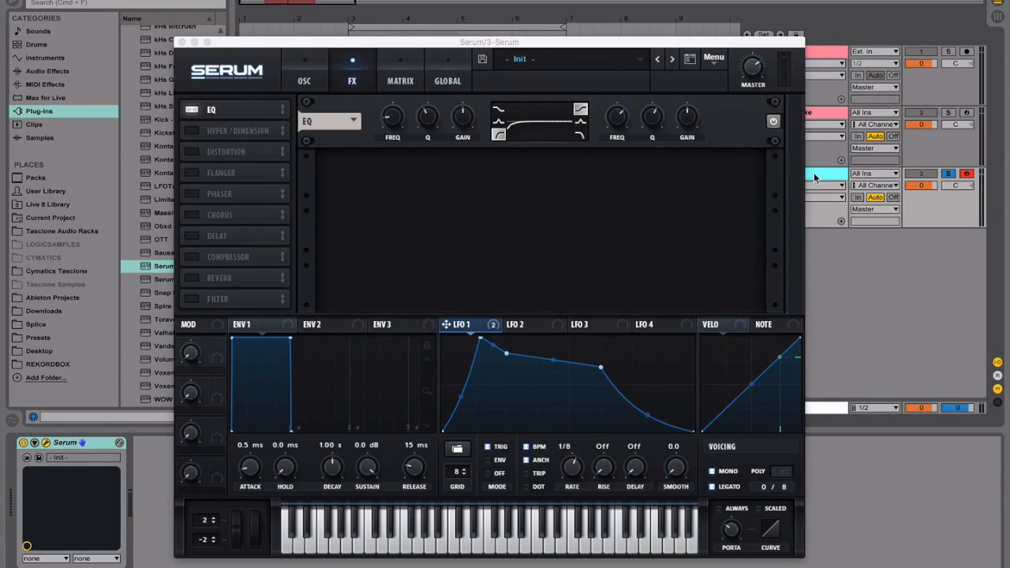
# - Enable Hyper/Dimension, adjust the Hyper rate and detune, and set its unison to 2
pyautogui.click(195, 135)
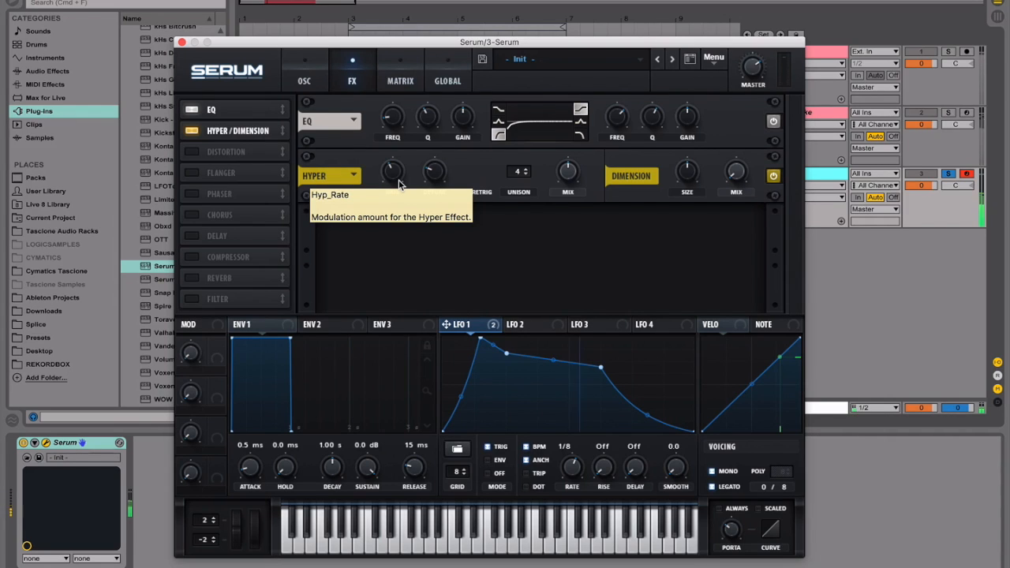
pyautogui.moveTo(392, 196)
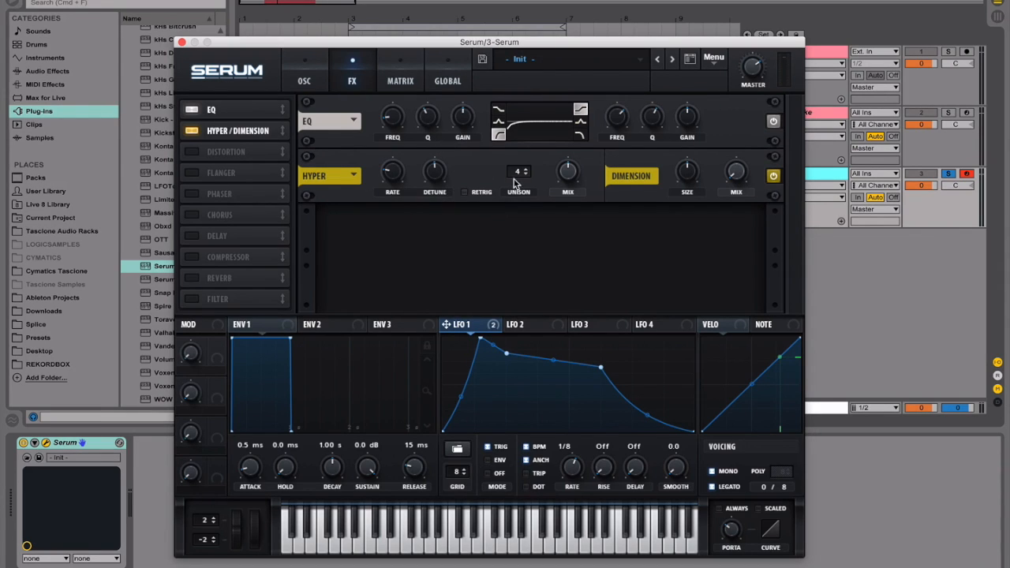
pyautogui.moveTo(571, 175)
pyautogui.moveTo(517, 173)
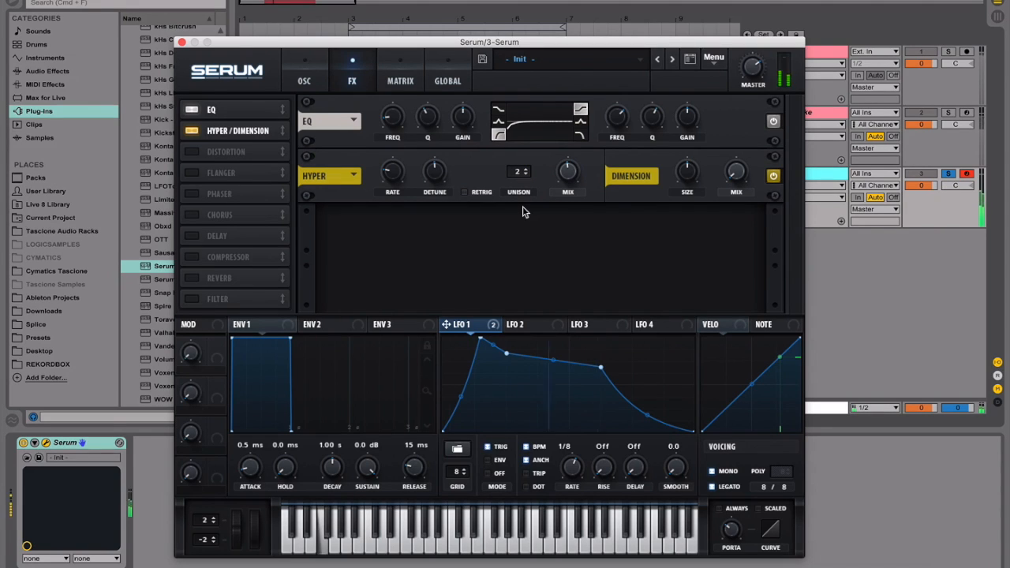
# - Set the Dimension size to 18% and raise its mix slightly
pyautogui.moveTo(694, 181)
pyautogui.moveTo(694, 181); pyautogui.dragTo(684, 213)
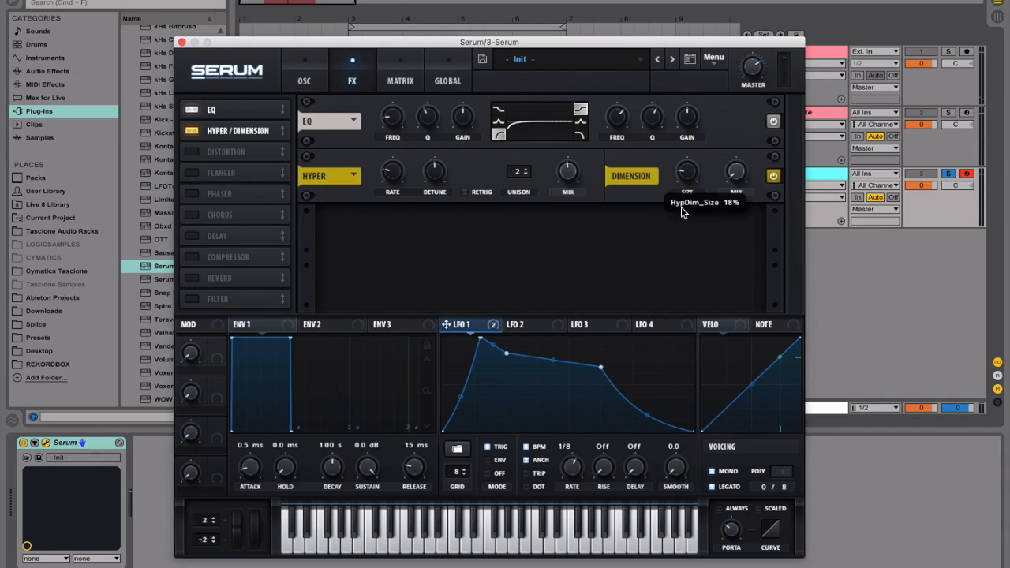
pyautogui.moveTo(736, 173); pyautogui.dragTo(737, 155)
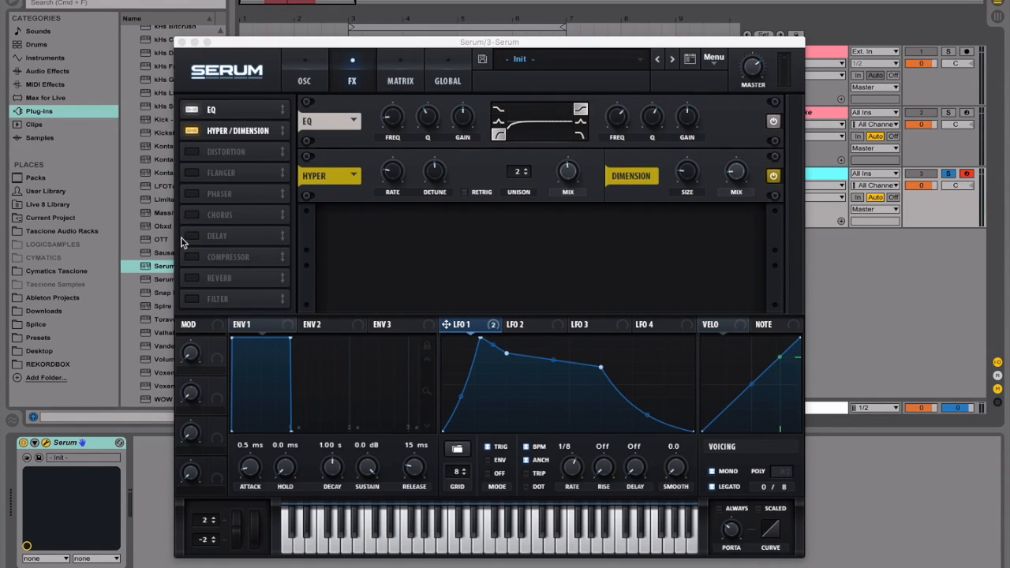
# - Enable Distortion with the Diode 1 type and place its filter post-distortion
pyautogui.click(193, 154)
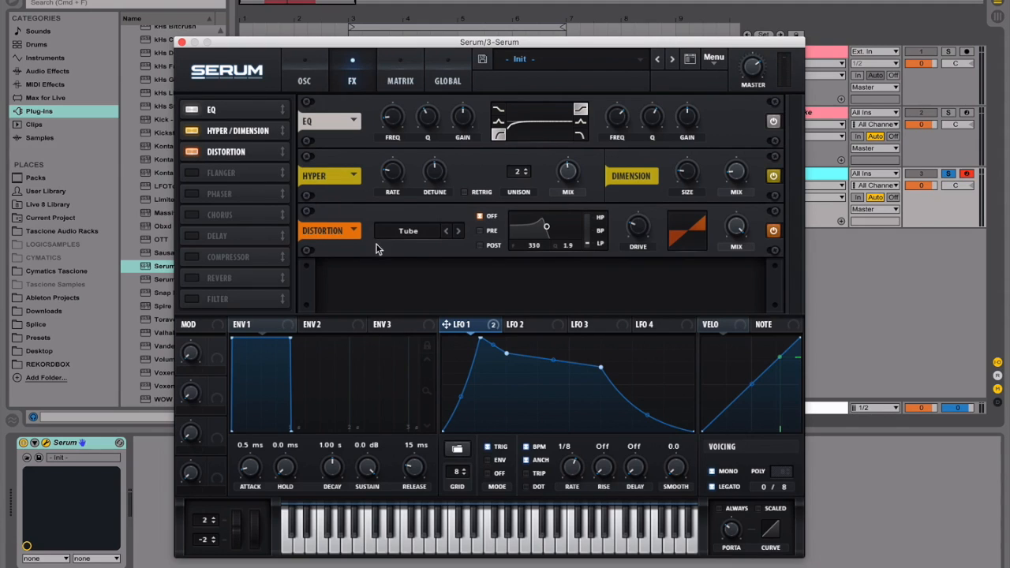
pyautogui.click(407, 231)
pyautogui.click(427, 287)
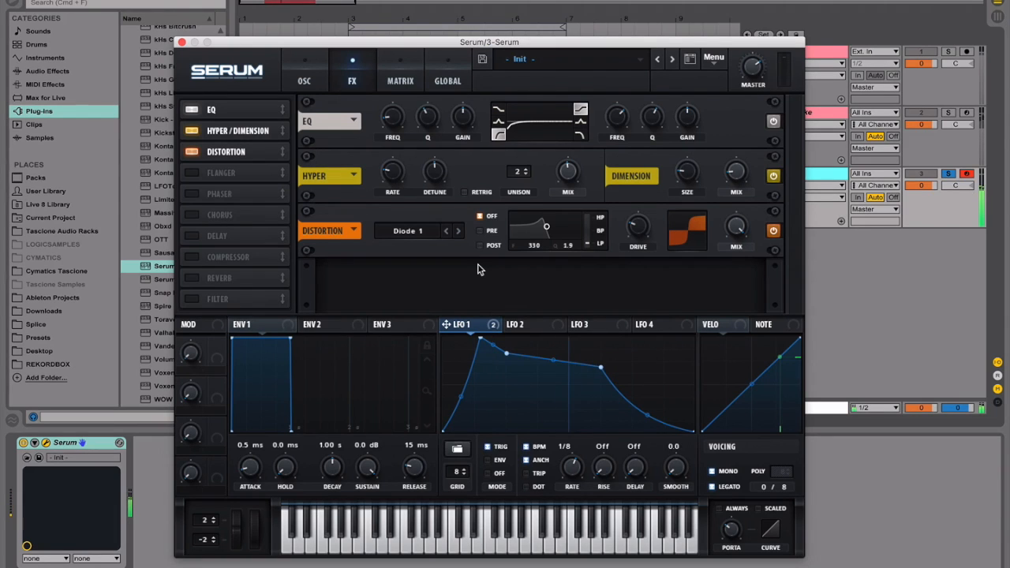
pyautogui.click(480, 246)
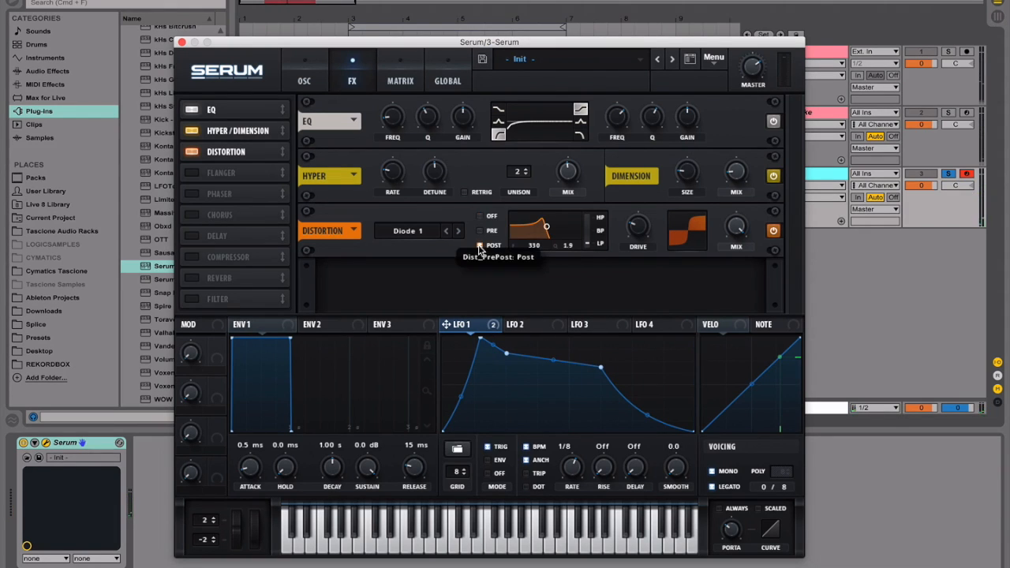
# - Set the distortion filter to 64 Hz with a Q of 0.1 and shift it fully to high-pass
pyautogui.doubleClick(535, 245)
pyautogui.write('64')
pyautogui.press('Return')
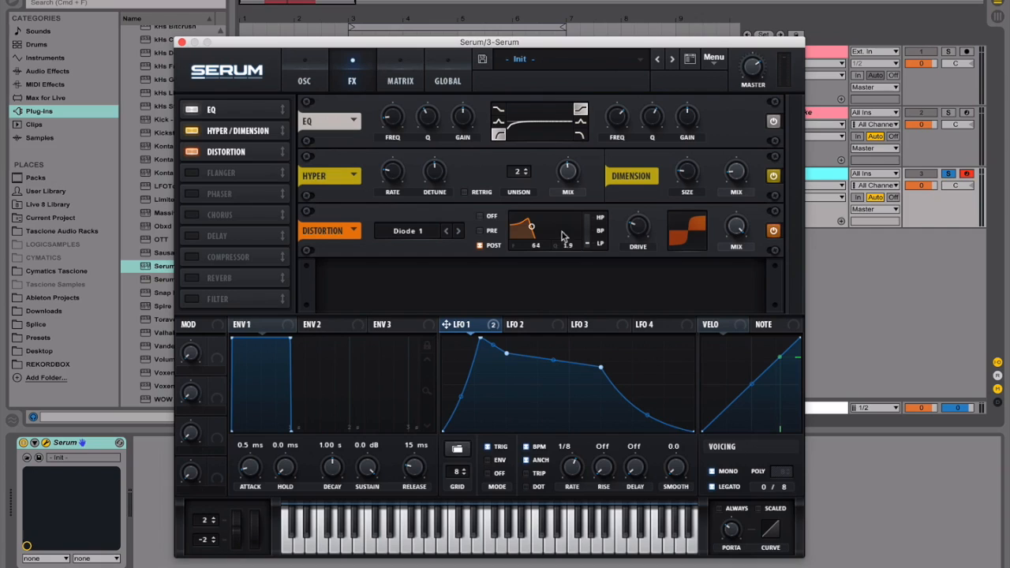
pyautogui.moveTo(567, 249); pyautogui.dragTo(563, 322)
pyautogui.moveTo(590, 243); pyautogui.dragTo(594, 86)
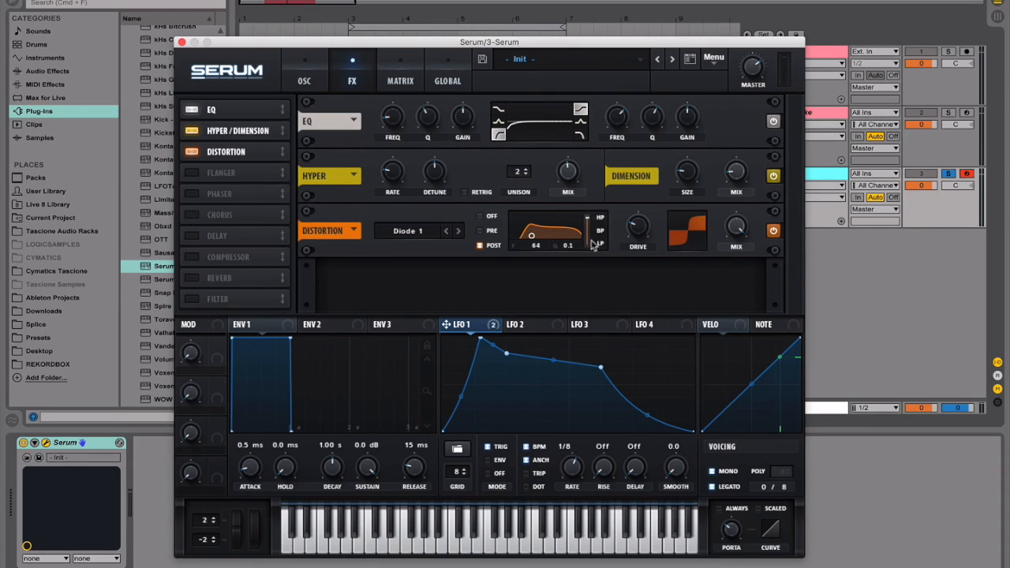
# - Set the distortion drive and mix to 50, and compare the sound with the effect bypassed
pyautogui.doubleClick(637, 230)
pyautogui.write('50')
pyautogui.press('Return')
pyautogui.doubleClick(741, 230)
pyautogui.write('50')
pyautogui.press('Return')
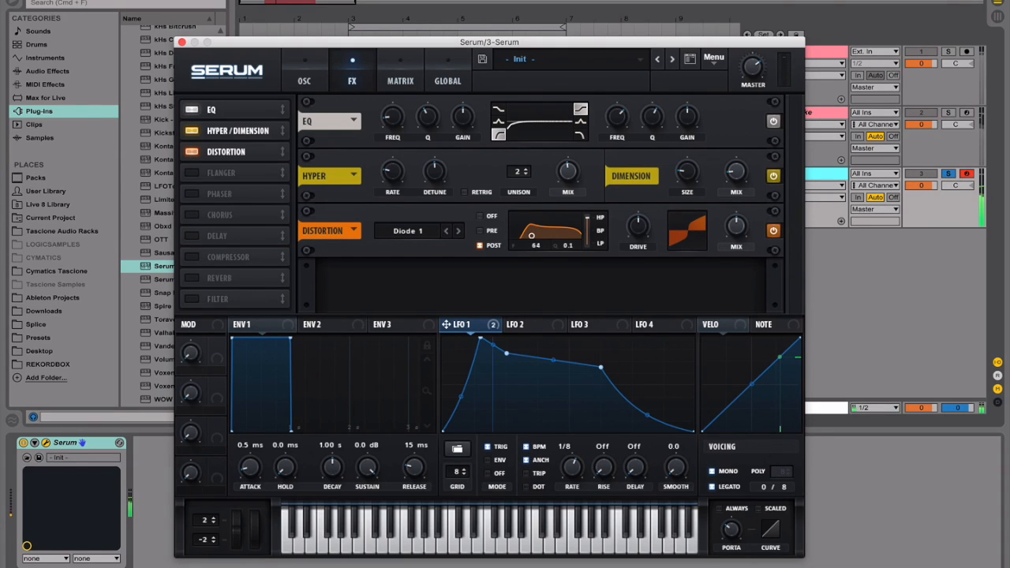
pyautogui.click(773, 233)
pyautogui.click(773, 232)
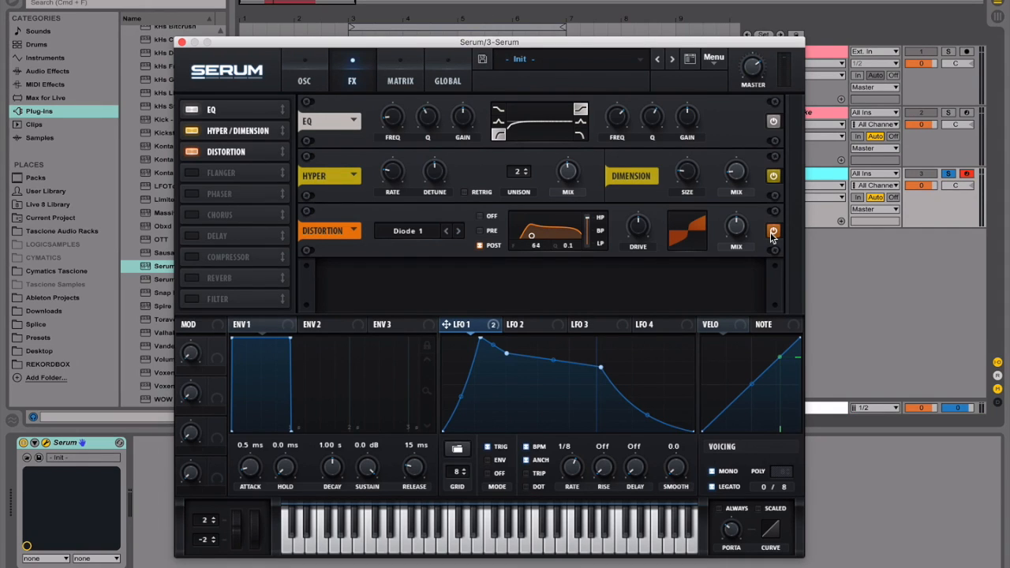
# - Enable the Compressor, move it directly after Distortion, and turn on its multiband mode
pyautogui.press('super+Tab')
pyautogui.click(195, 259)
pyautogui.moveTo(245, 261); pyautogui.dragTo(248, 179)
pyautogui.click(604, 301)
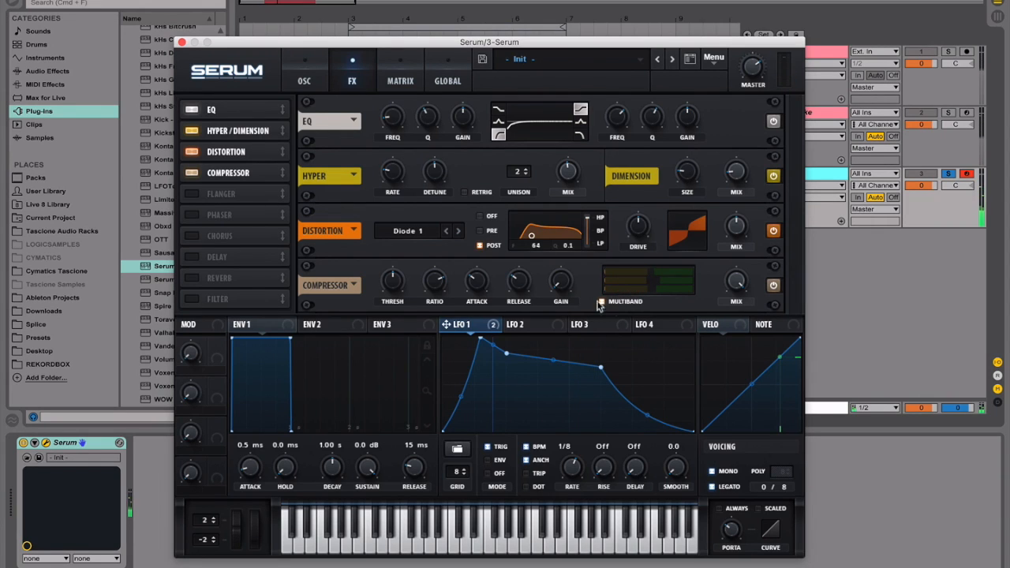
# - Set the compressor's threshold to -13.5 and its attack to 160
pyautogui.doubleClick(387, 282)
pyautogui.write('-13.5')
pyautogui.press('Return')
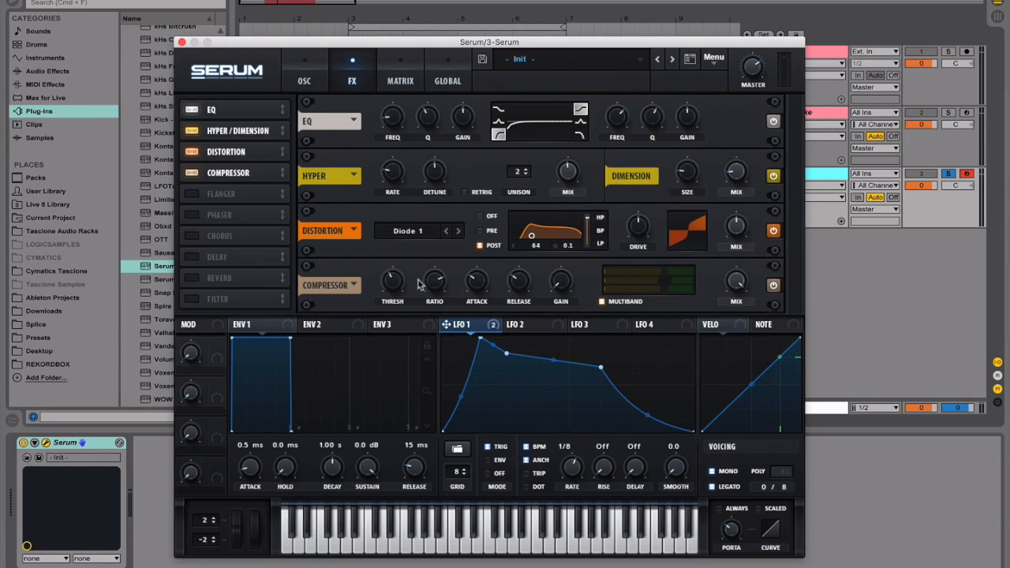
pyautogui.doubleClick(477, 281)
pyautogui.write('160')
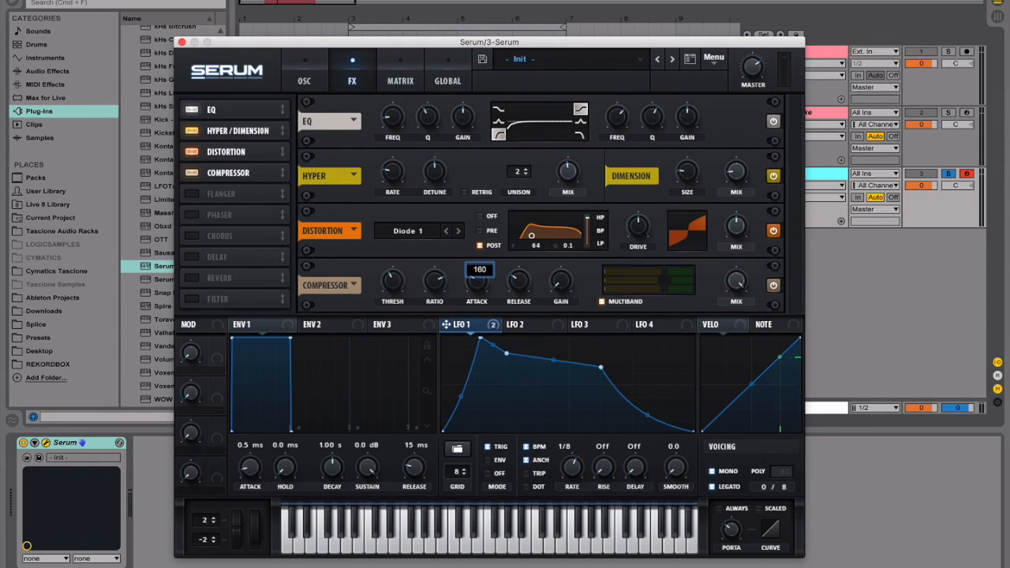
pyautogui.press('Return')
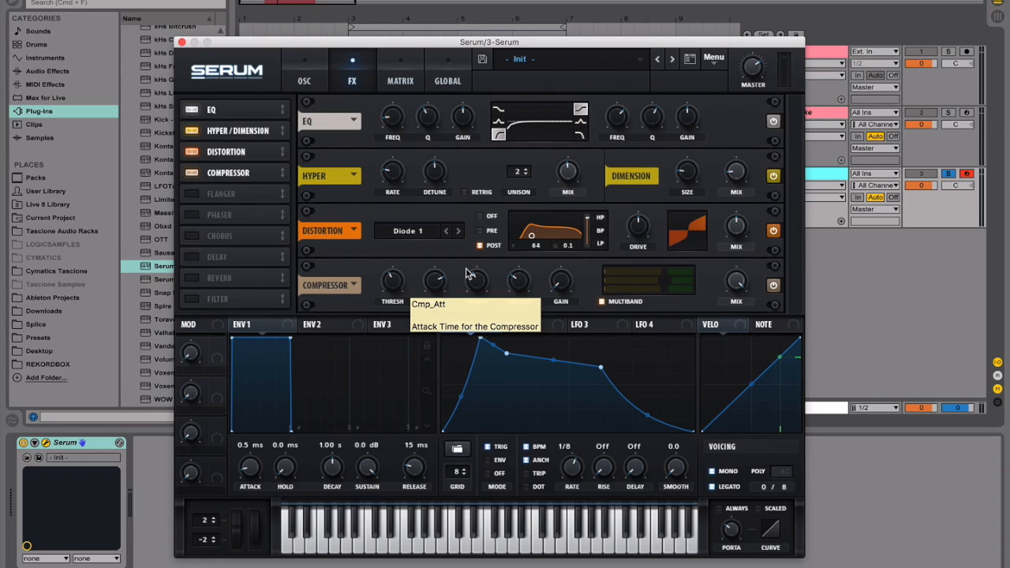
# - Set the compressor's release to 130 and its gain to 4
pyautogui.doubleClick(513, 285)
pyautogui.write('130')
pyautogui.press('Return')
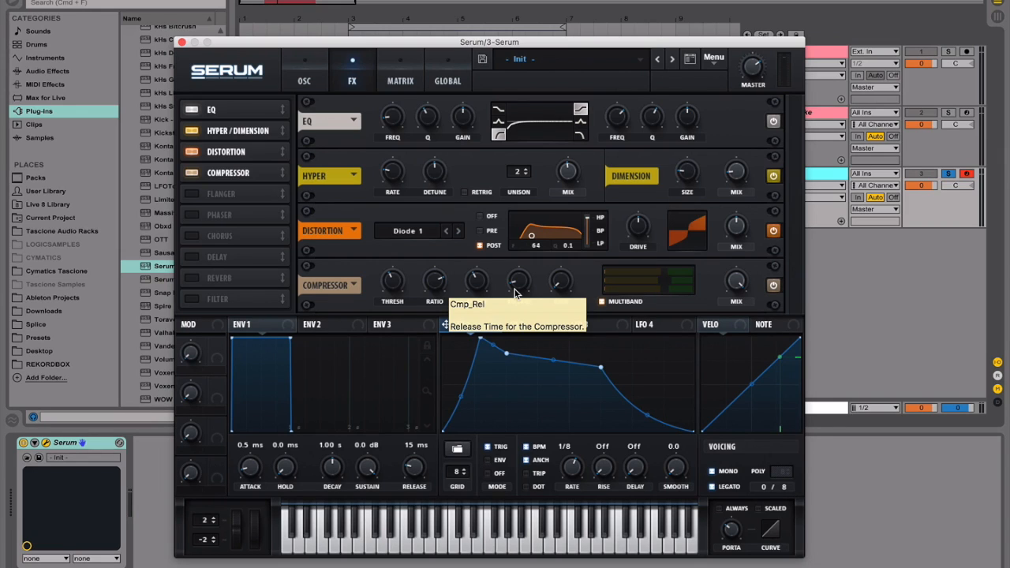
pyautogui.doubleClick(561, 287)
pyautogui.write('4')
pyautogui.press('Return')
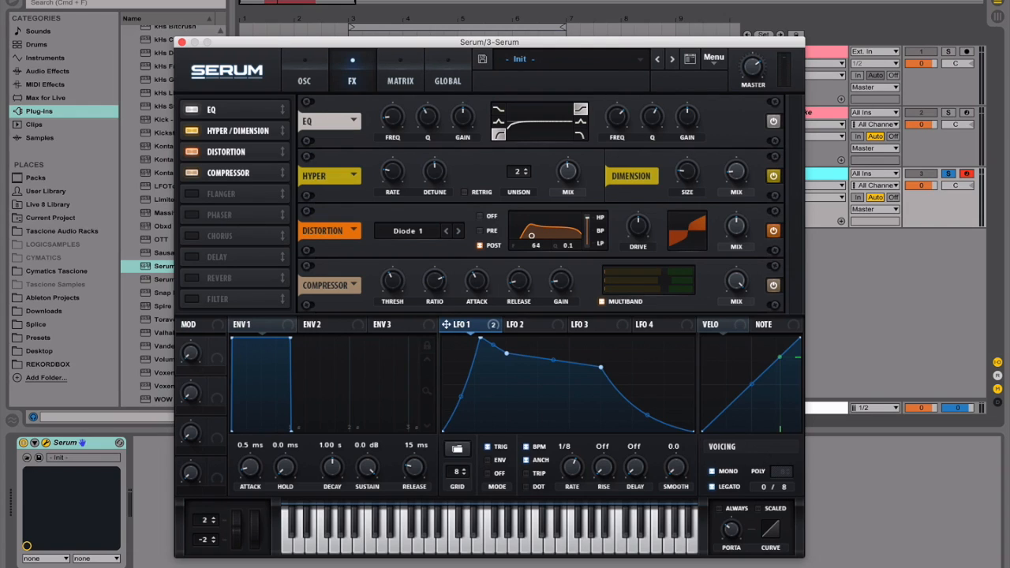
# - Adjust the compressor's multiband levels and lower its mix slightly
pyautogui.press('space')
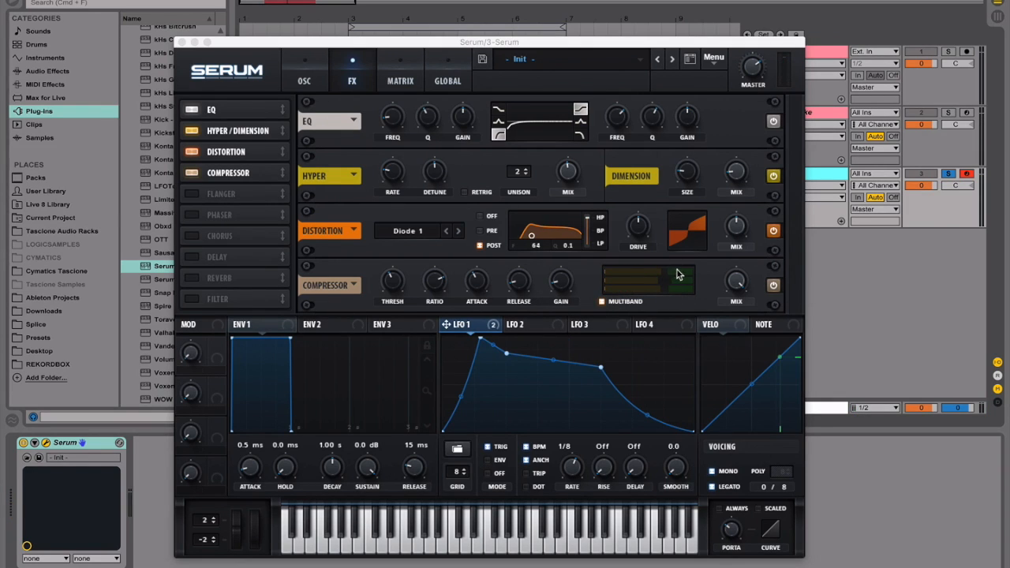
pyautogui.moveTo(675, 276)
pyautogui.mouseDown()
pyautogui.moveTo(691, 274)
pyautogui.moveTo(682, 287)
pyautogui.mouseUp()
pyautogui.click(740, 286)
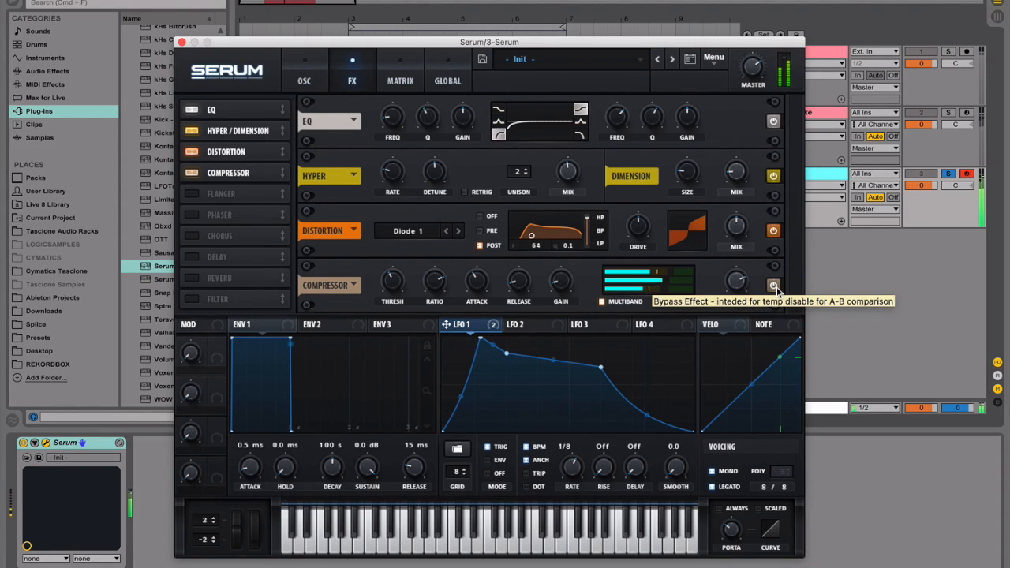
# - Enable the Chorus and move it directly after the Compressor in the effects chain
pyautogui.click(104, 253)
pyautogui.click(207, 237)
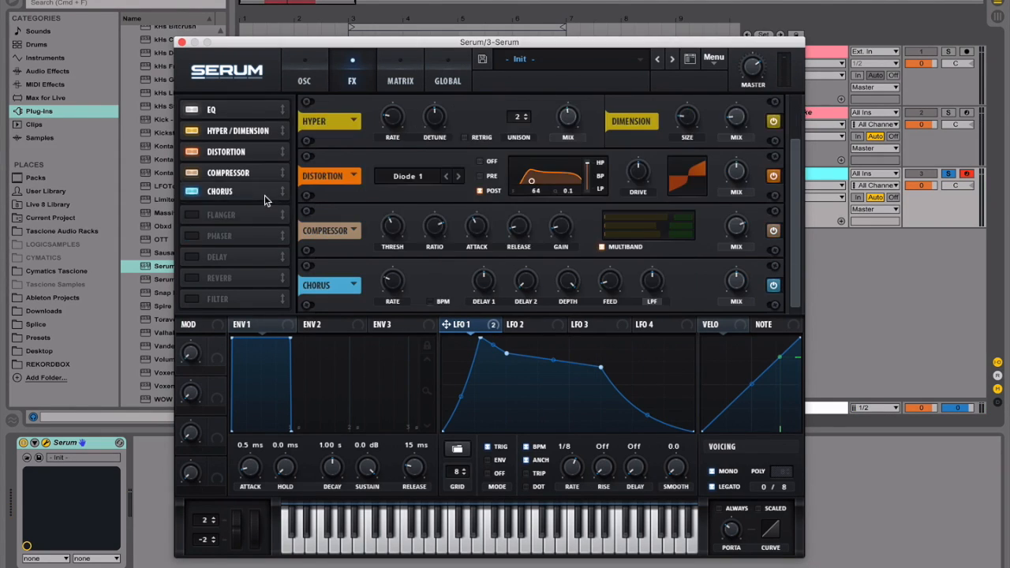
pyautogui.moveTo(398, 286)
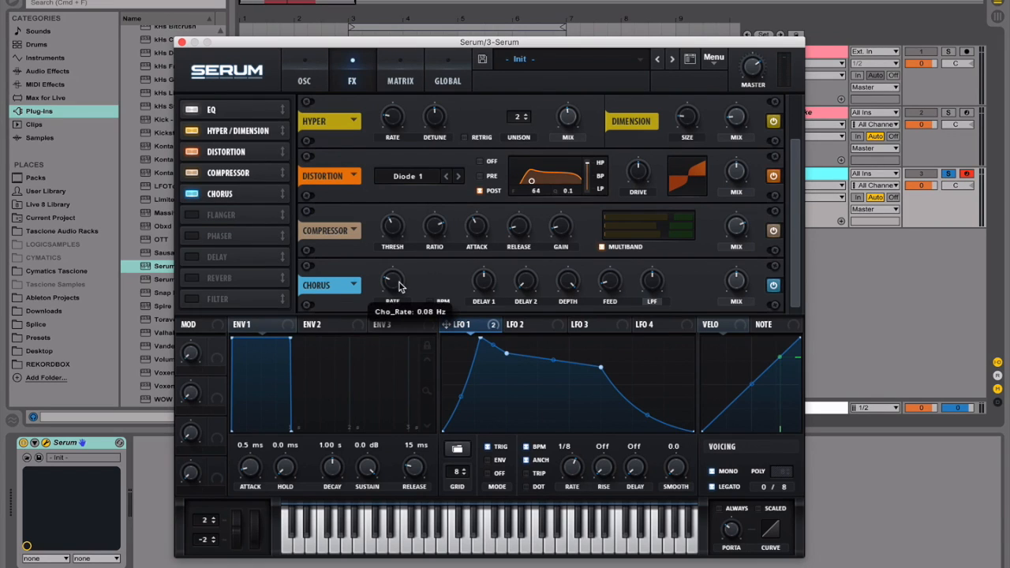
# - Set the chorus Delay 1 to 1 and Delay 2 to 2
pyautogui.doubleClick(489, 288)
pyautogui.write('1')
pyautogui.press('Return')
pyautogui.doubleClick(530, 282)
pyautogui.write('2')
pyautogui.press('Return')
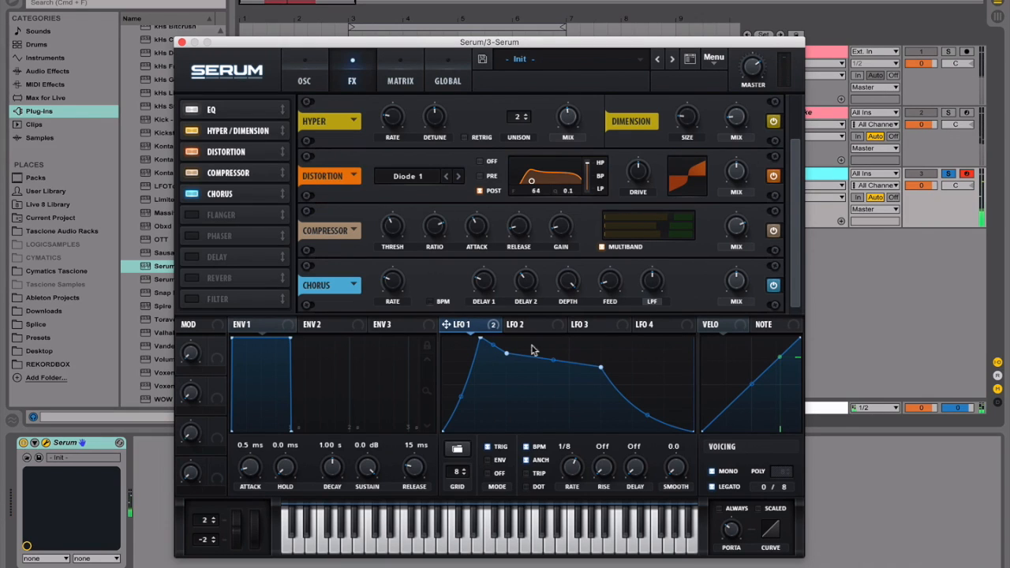
pyautogui.click(809, 118)
pyautogui.click(824, 172)
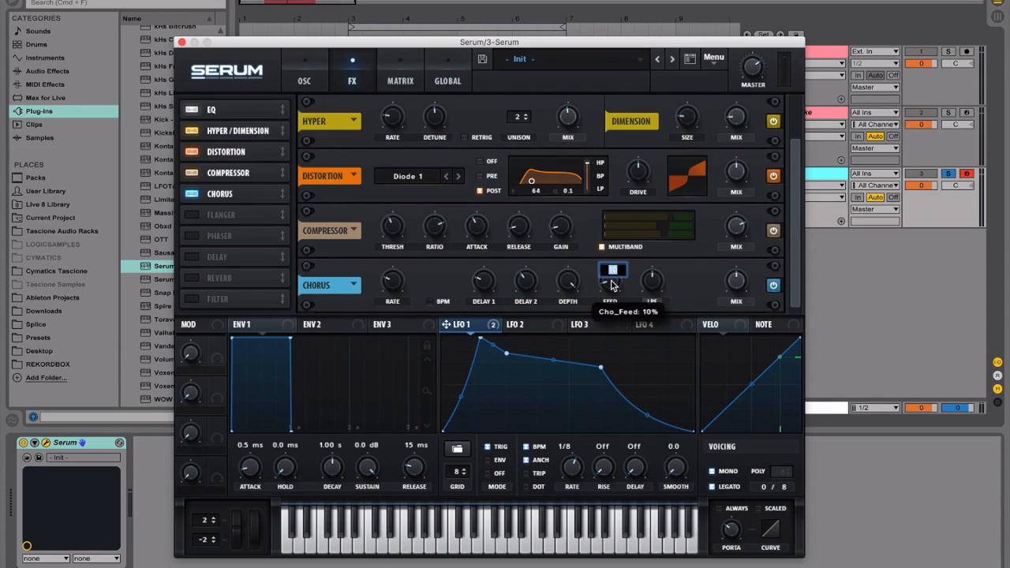
# - Raise the chorus feedback and low-pass filter frequency, and lower the chorus mix
pyautogui.moveTo(610, 280); pyautogui.dragTo(610, 286)
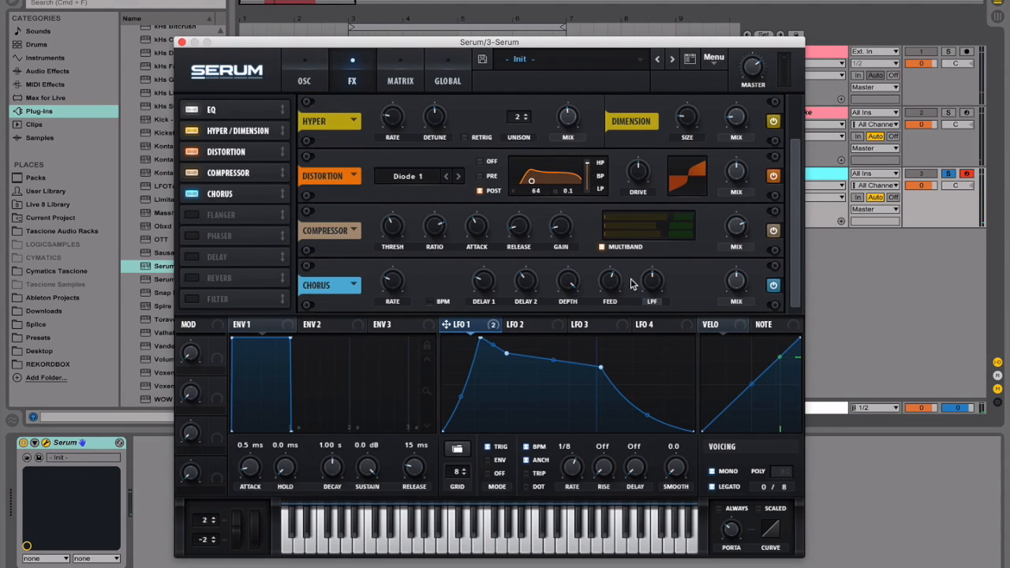
pyautogui.moveTo(609, 287)
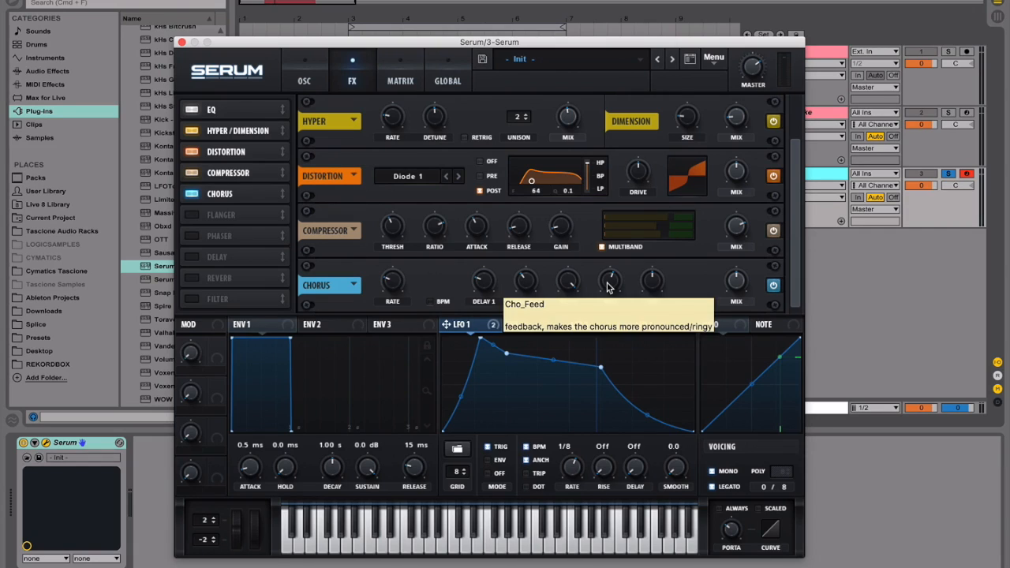
pyautogui.moveTo(658, 282)
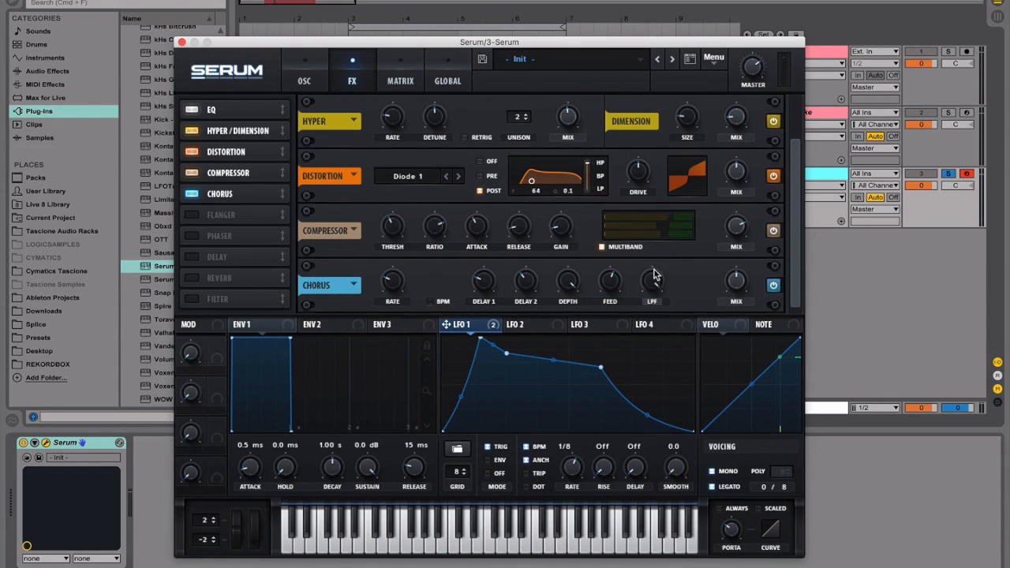
pyautogui.click(732, 290)
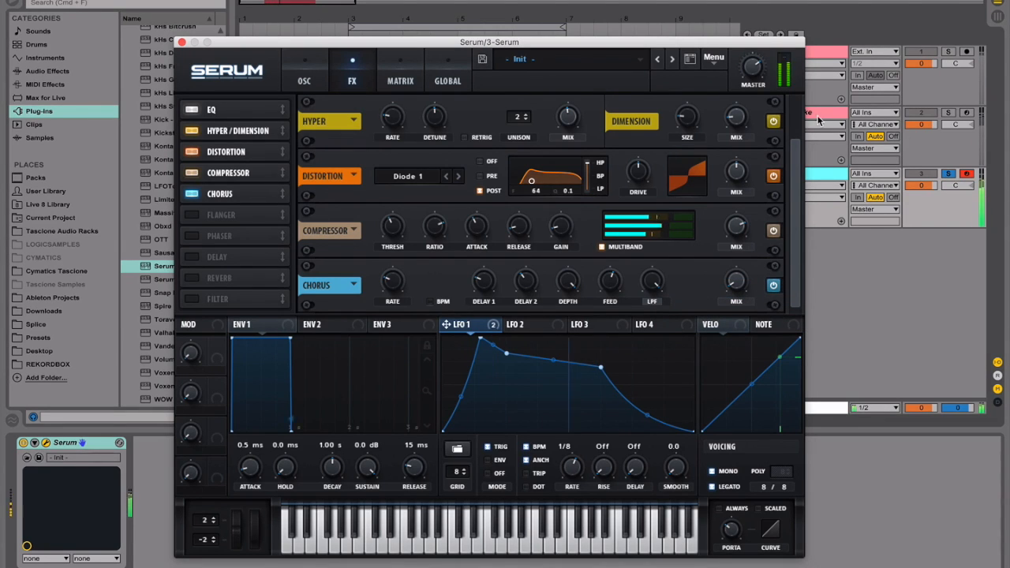
# - Enable the Reverb directly after the Chorus in the effects chain and switch it to Plate mode
pyautogui.click(175, 270)
pyautogui.click(188, 283)
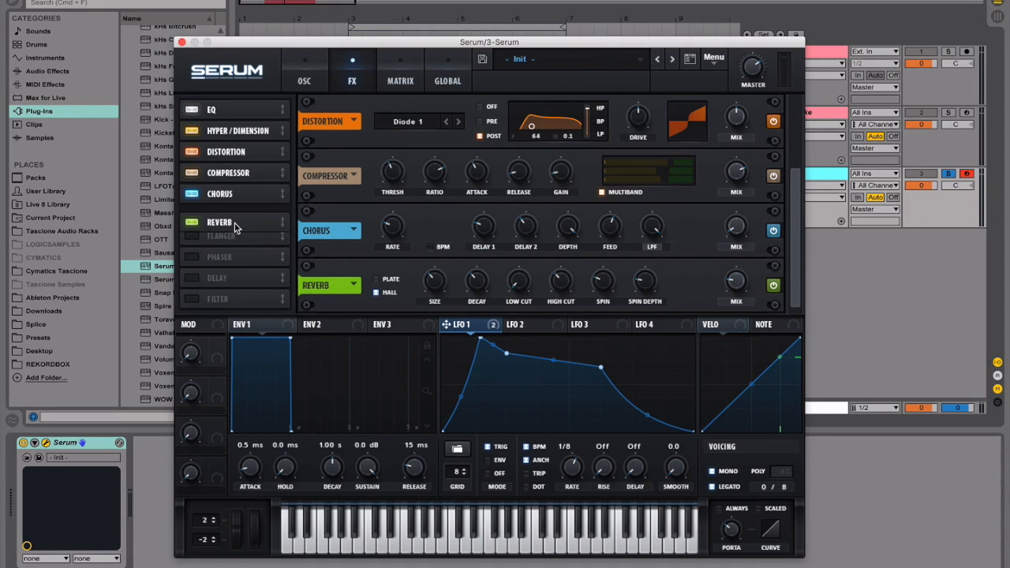
pyautogui.click(377, 279)
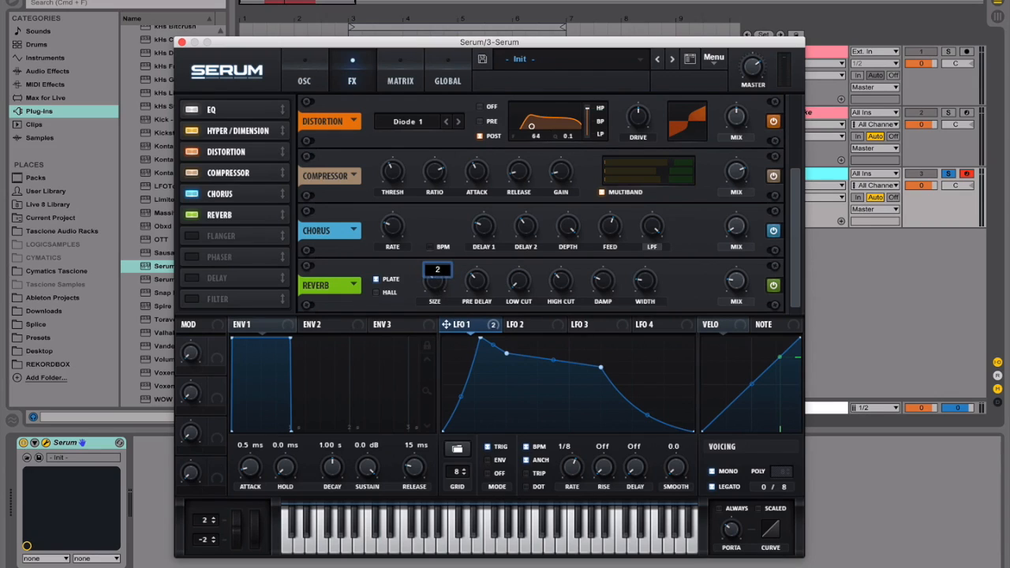
# - Shape the reverb with minimum pre delay, a low cut of 34, a raised high cut and a damp of 65
pyautogui.moveTo(479, 284); pyautogui.dragTo(494, 324)
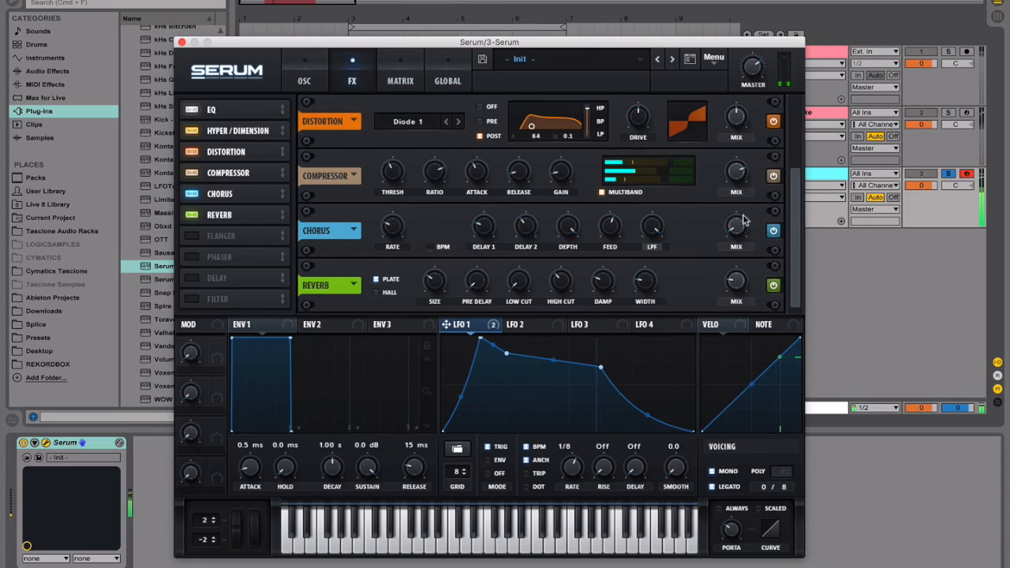
pyautogui.moveTo(518, 281); pyautogui.dragTo(519, 275)
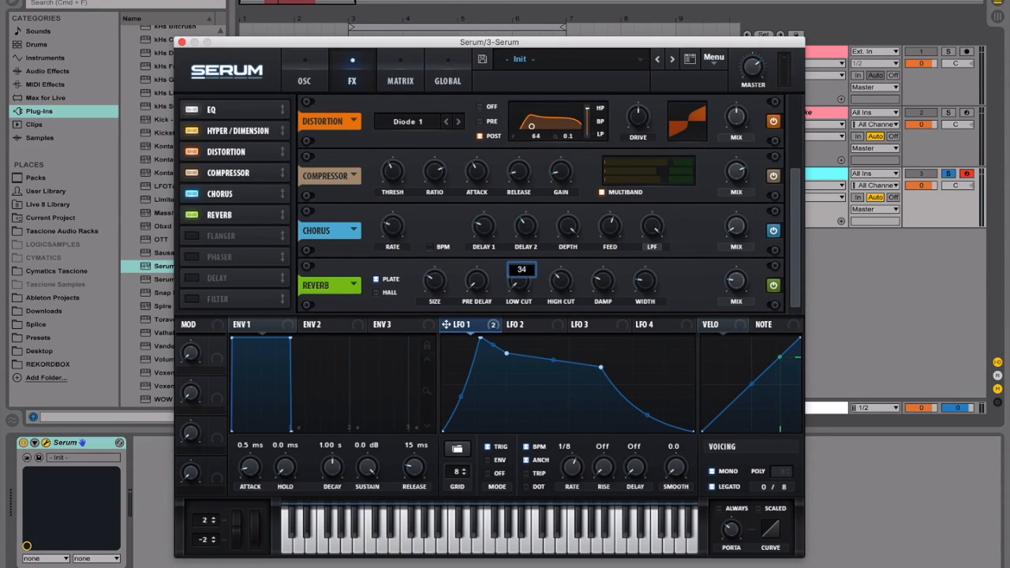
pyautogui.click(562, 284)
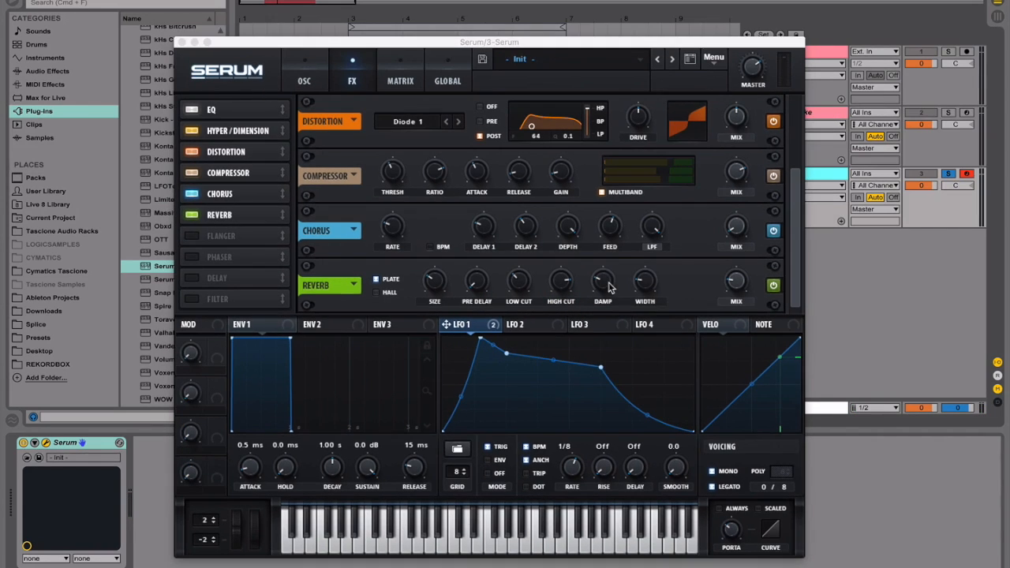
pyautogui.doubleClick(604, 284)
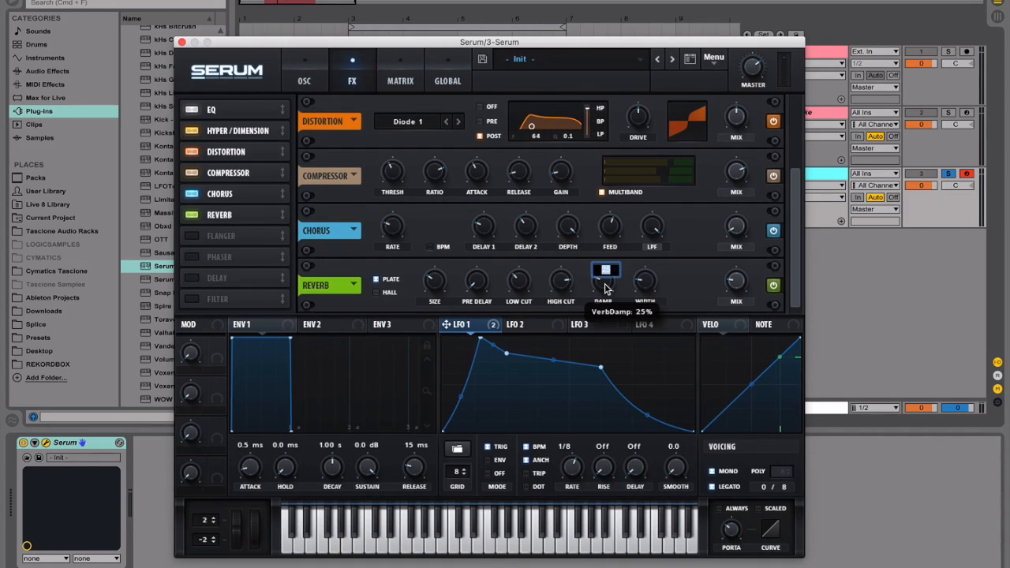
pyautogui.write('65')
pyautogui.press('Return')
# - Compare narrow and wide reverb width settings during playback, finishing with the width at maximum
pyautogui.moveTo(645, 280); pyautogui.dragTo(657, 56)
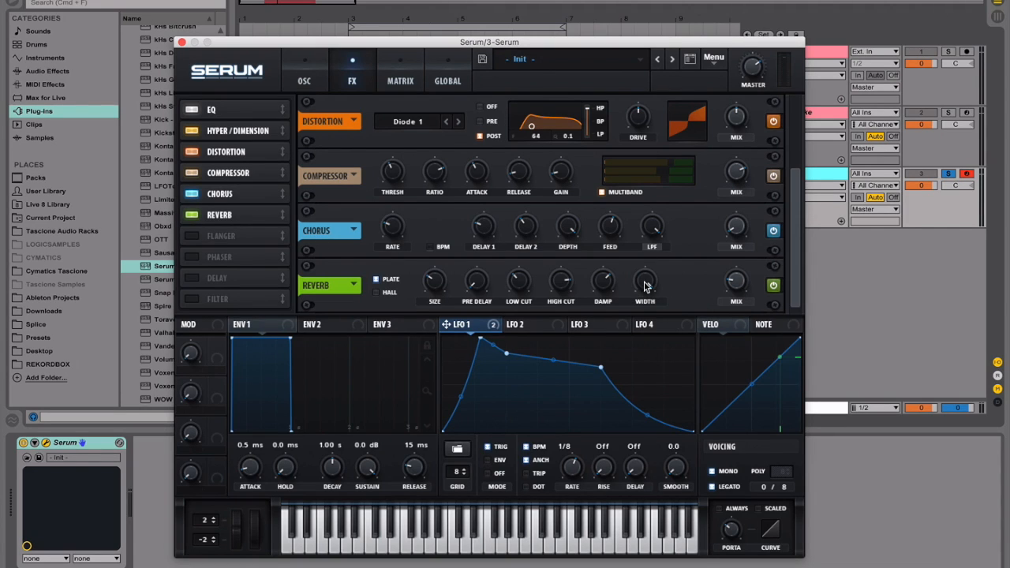
pyautogui.press('space')
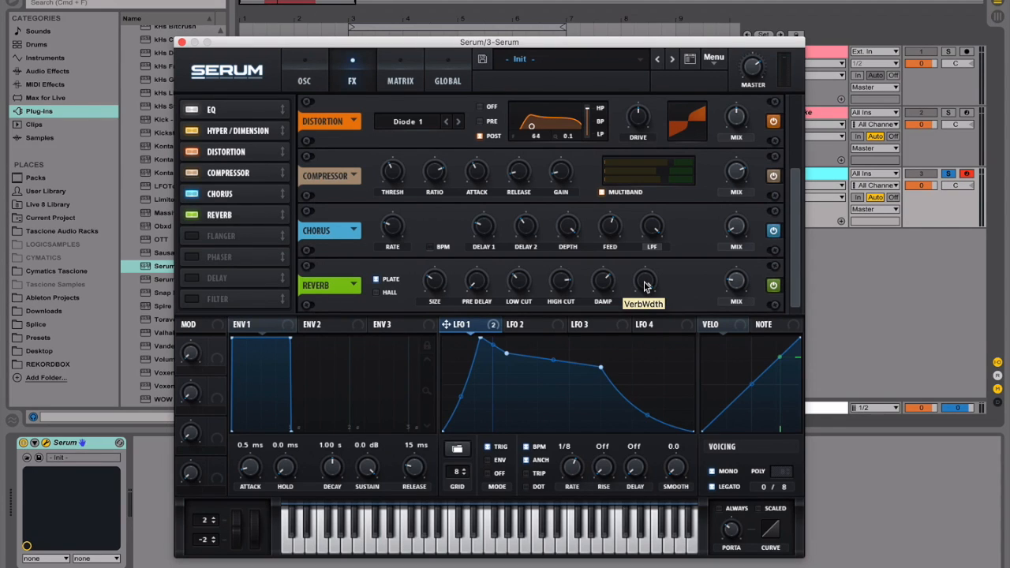
pyautogui.moveTo(644, 281); pyautogui.dragTo(649, 483)
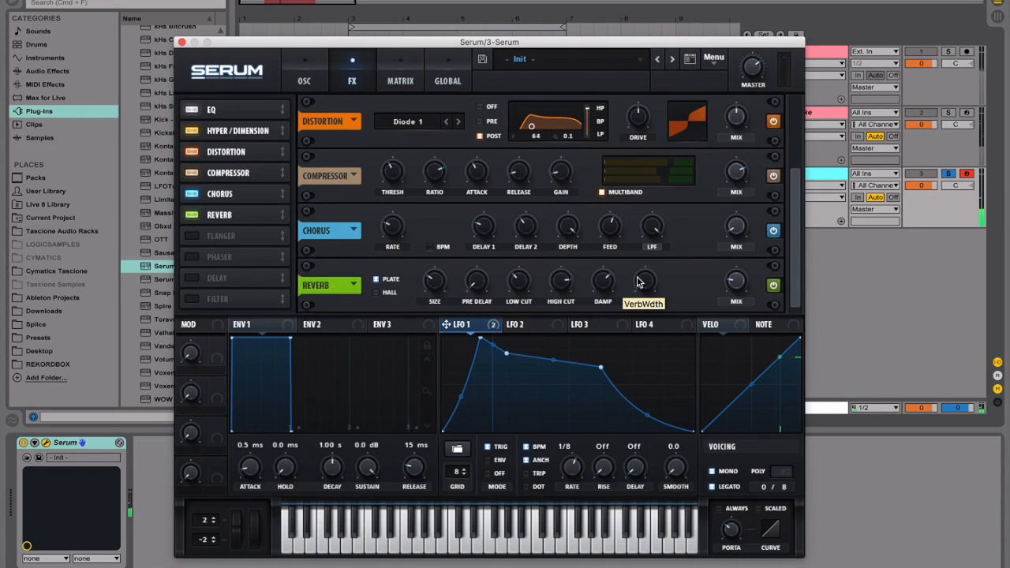
pyautogui.moveTo(638, 283); pyautogui.dragTo(651, 88)
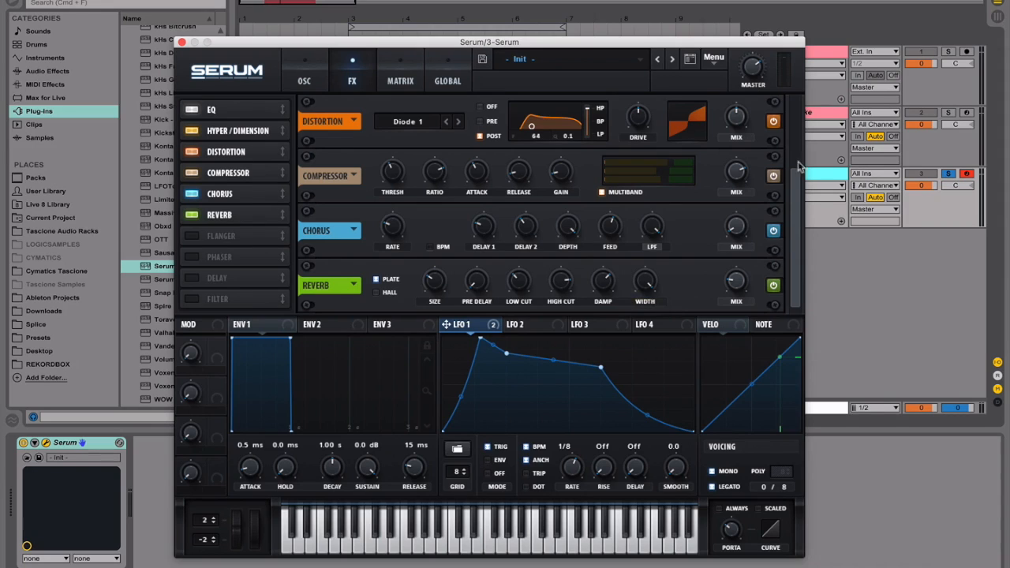
# - Set the reverb mix to 25
pyautogui.click(738, 273)
pyautogui.write('25')
pyautogui.press('Return')
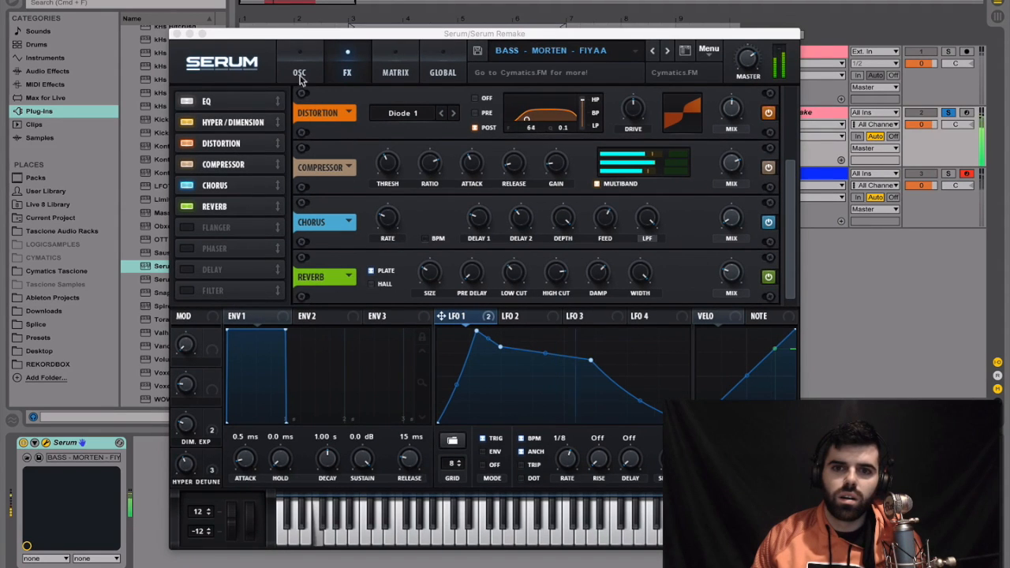
# - Close the Serum window to play the FIYAA Loop soloed on the Original track, and select the Serum Remake clip's notes up to bar 6
pyautogui.click(176, 33)
pyautogui.click(948, 51)
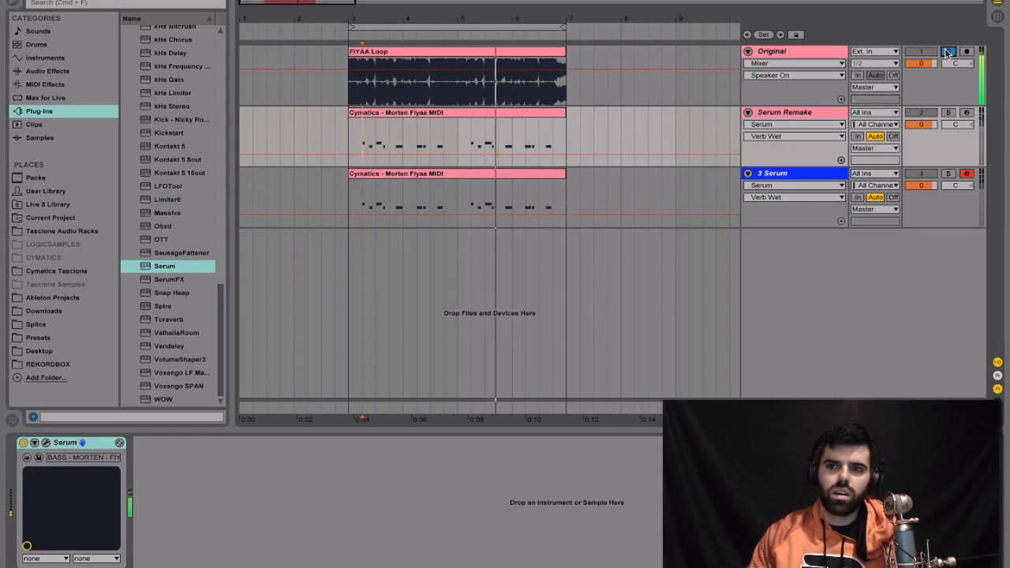
pyautogui.press('space')
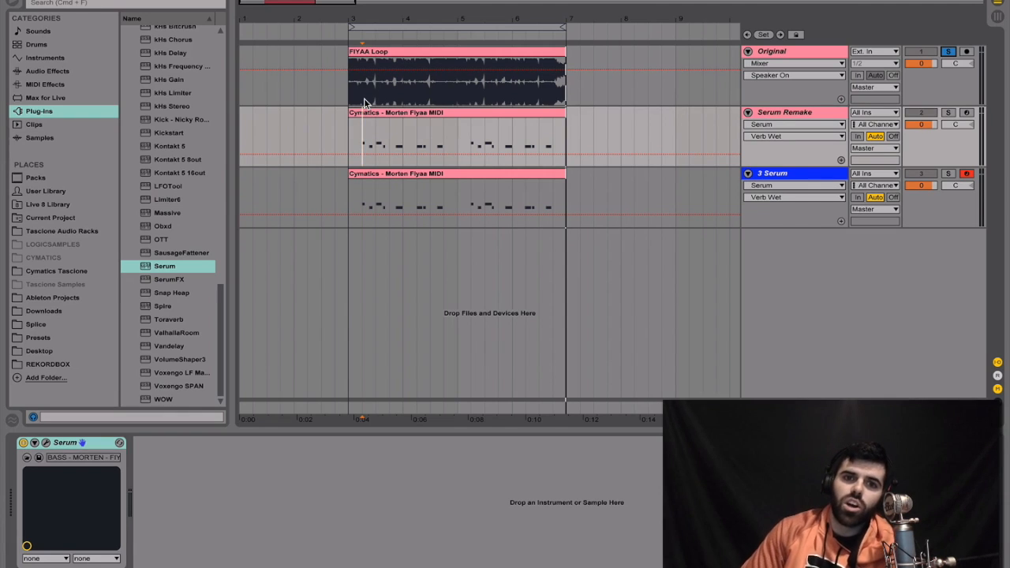
pyautogui.moveTo(362, 142); pyautogui.dragTo(516, 148)
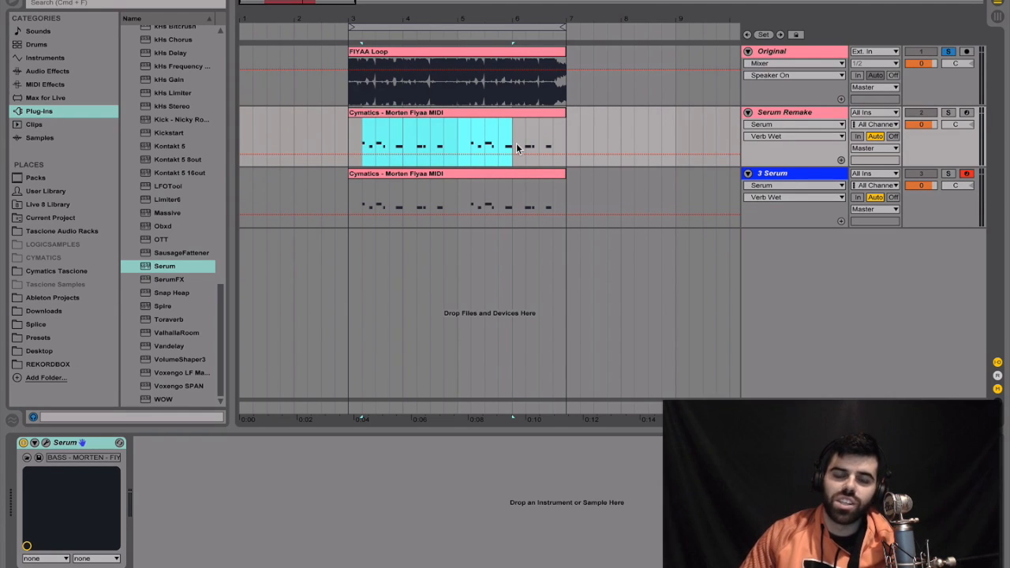